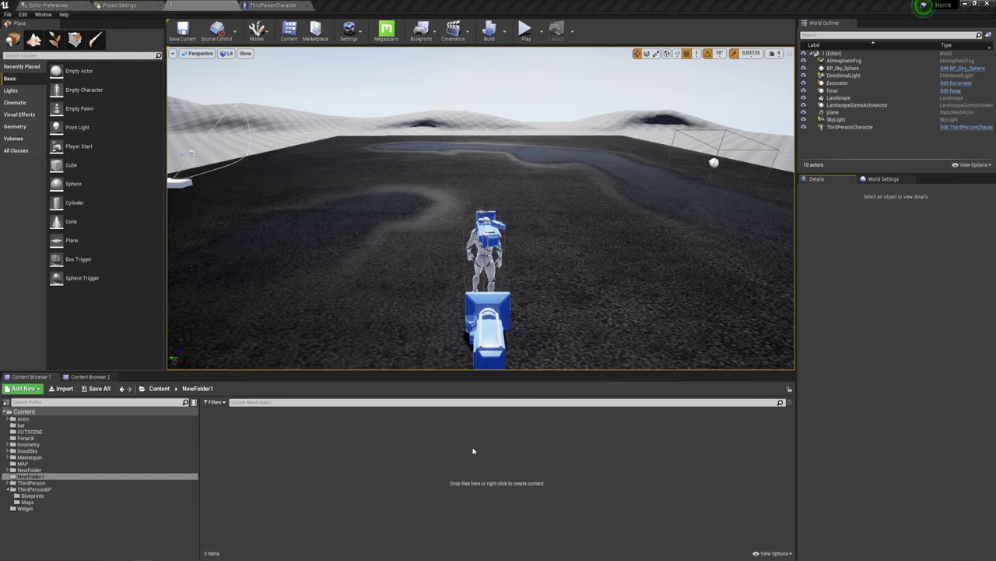
Step: Create a Widget Blueprint asset in NewFolder1 and name it WG_Fps
right_click(379, 462)
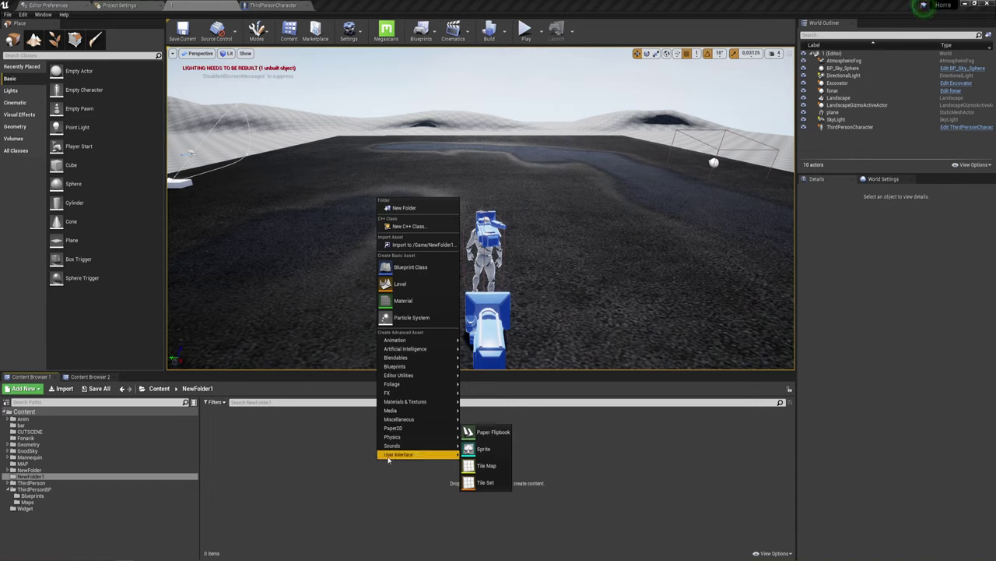
mouse_move(387, 456)
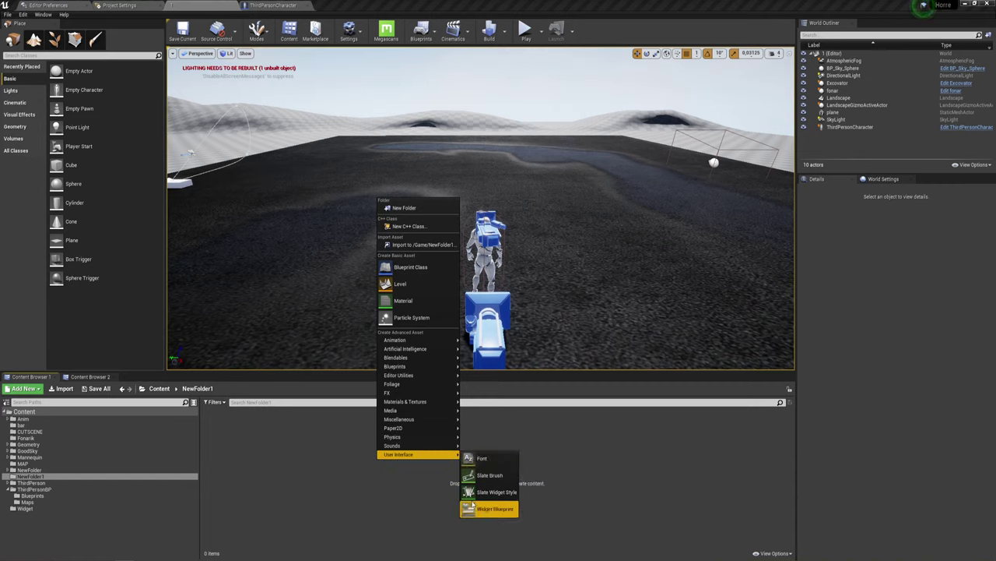
left_click(483, 510)
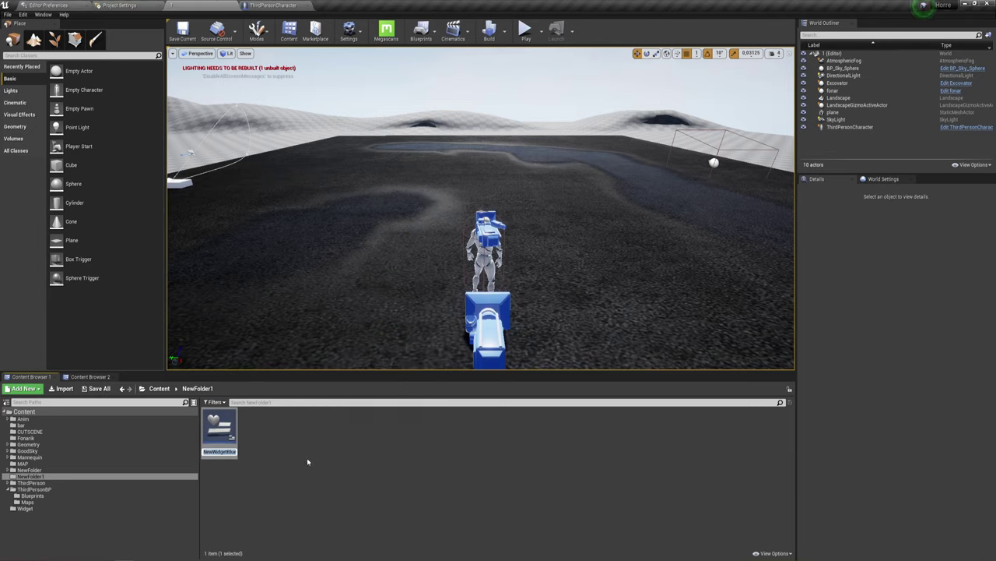
key("BackSpace")
type("W")
type("ps")
key("Left")
key("Left")
type("i_F")
key("Return")
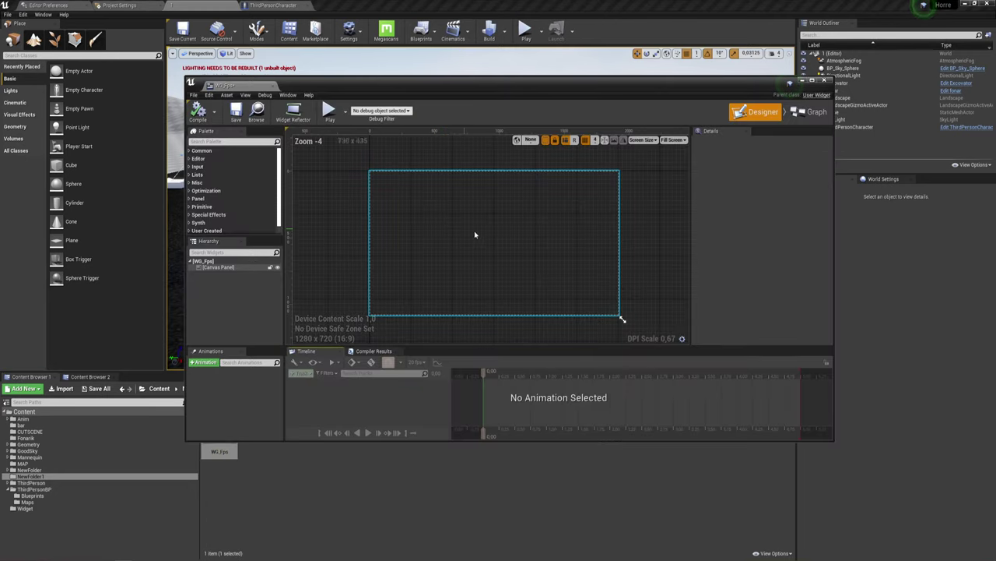
Step: Maximize the WG_Fps editor, recentre and zoom the canvas, and expand the Common palette category
double_click(786, 84)
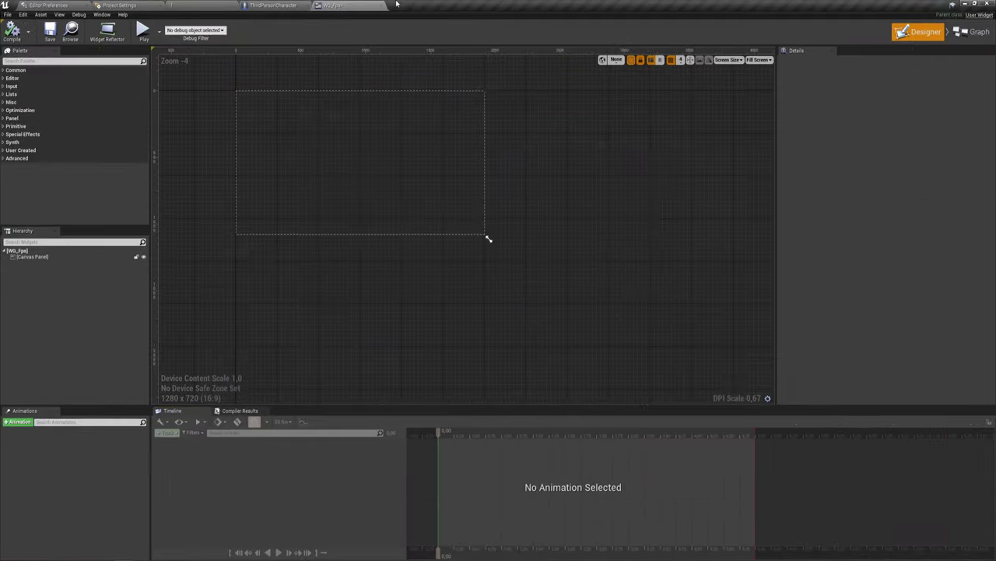
right_click_drag(366, 146, 494, 212)
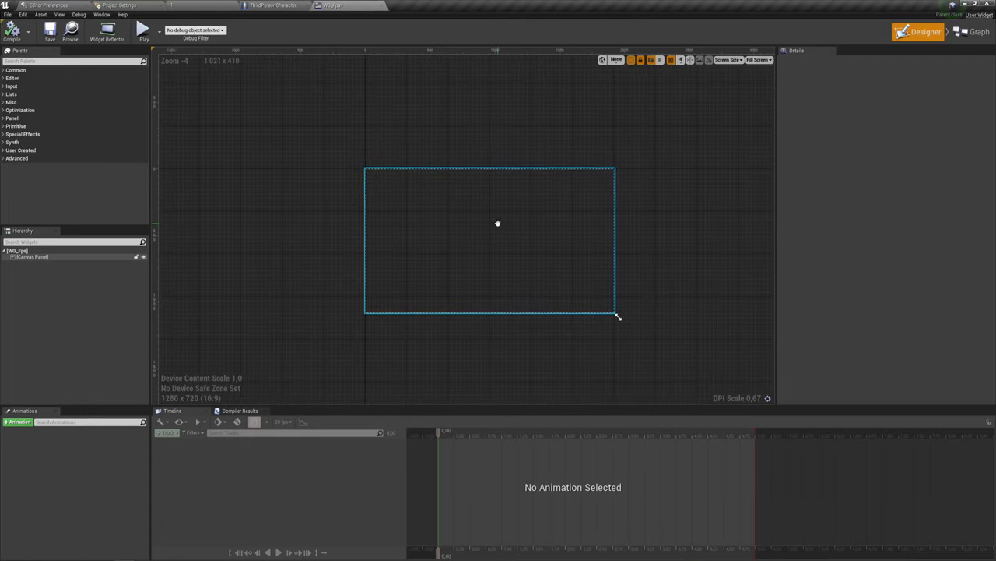
scroll(496, 210, "up", 2)
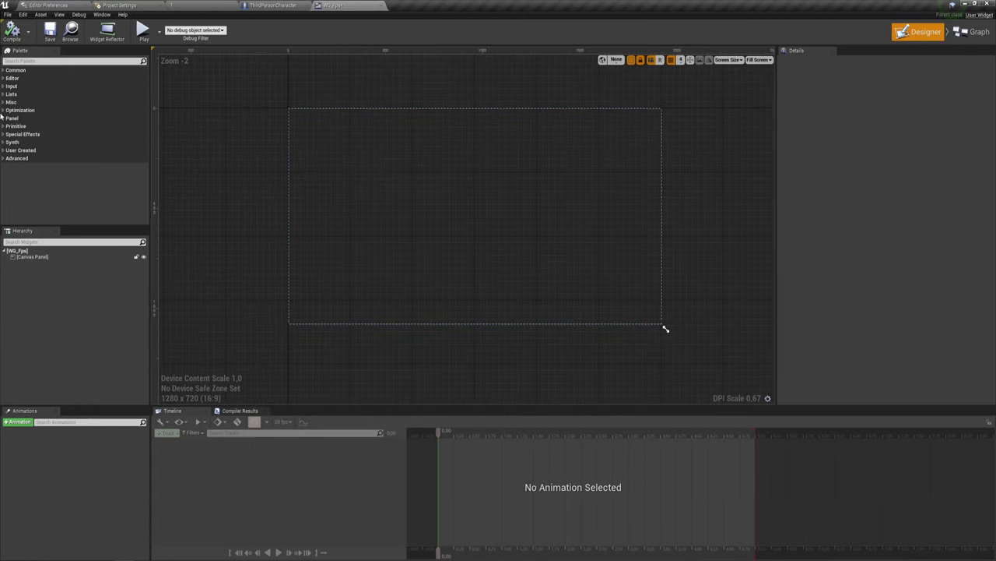
left_click(5, 71)
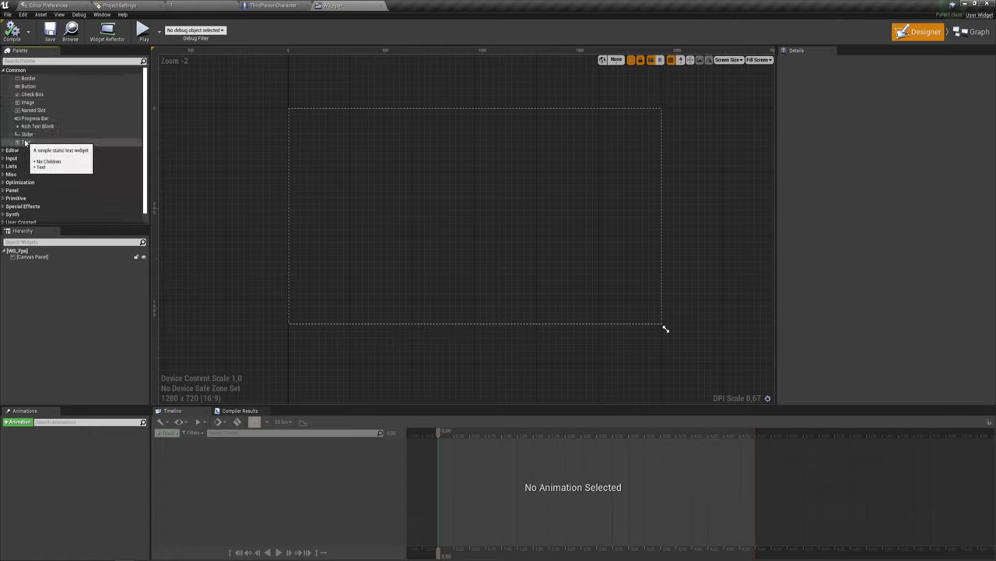
Step: Drop a Text block onto the canvas, set its font size to 48 and widen it
left_click_drag(25, 142, 303, 297)
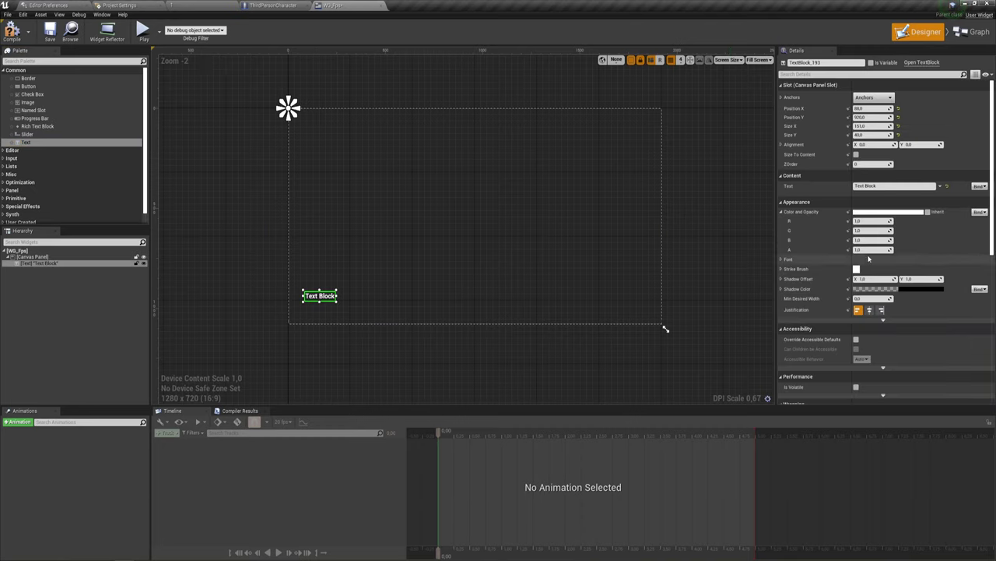
scroll(877, 225, "down", 2)
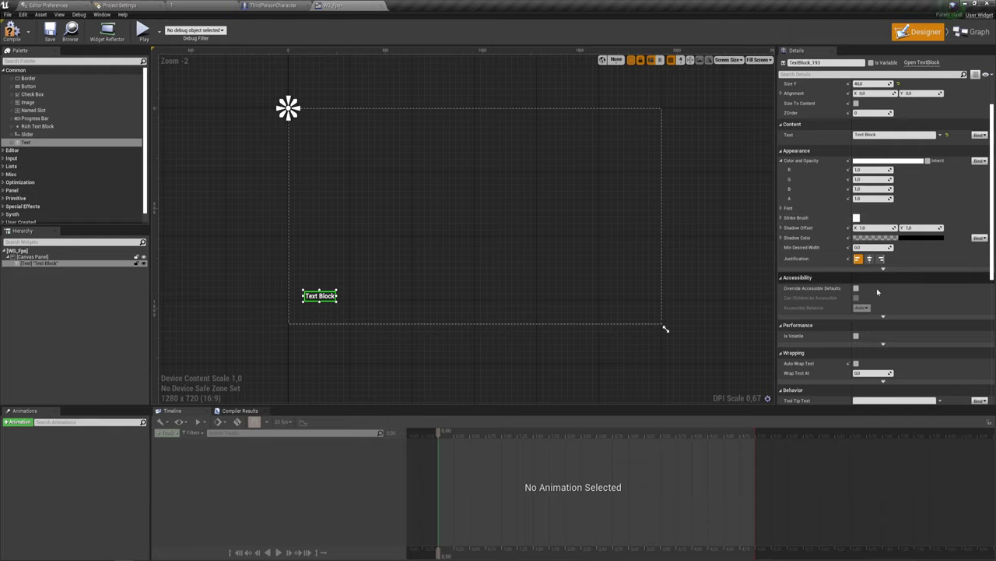
scroll(796, 241, "up", 2)
left_click(789, 259)
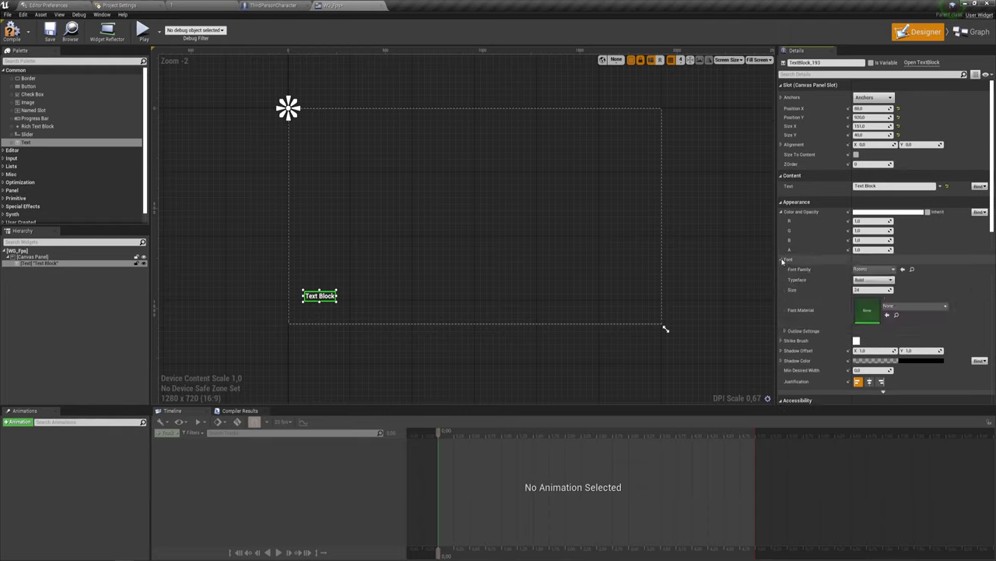
left_click(863, 289)
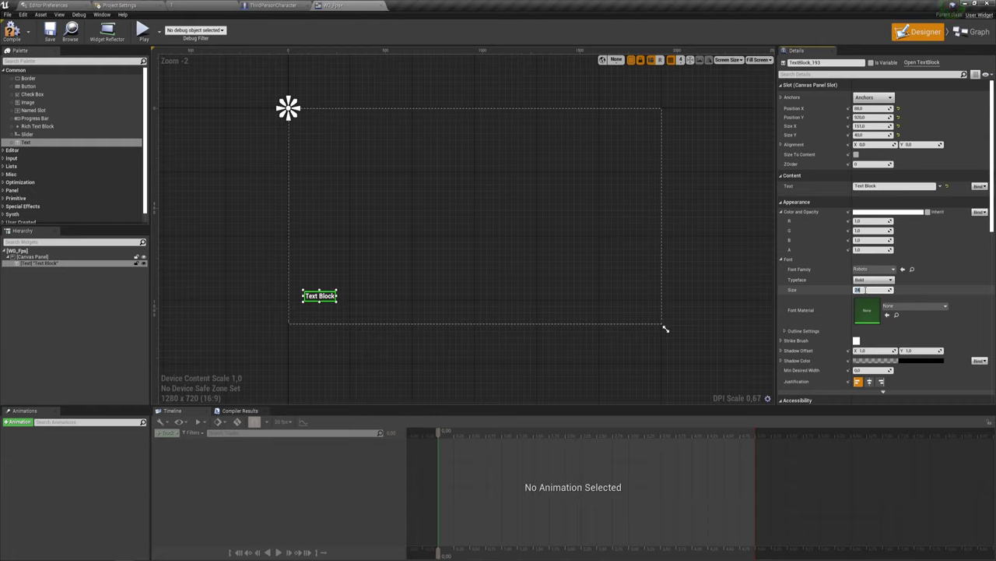
type("48")
key("Return")
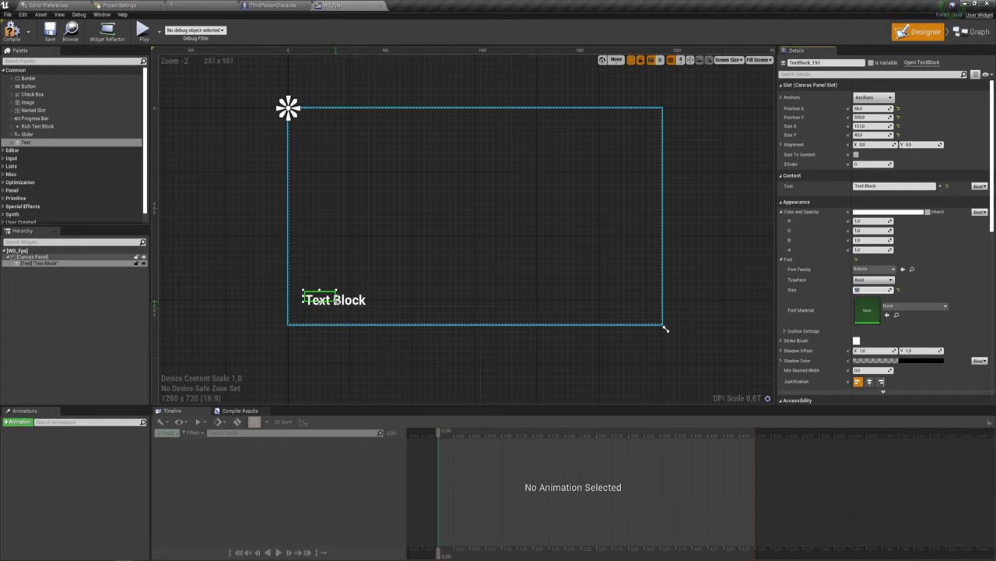
left_click_drag(336, 309, 375, 309)
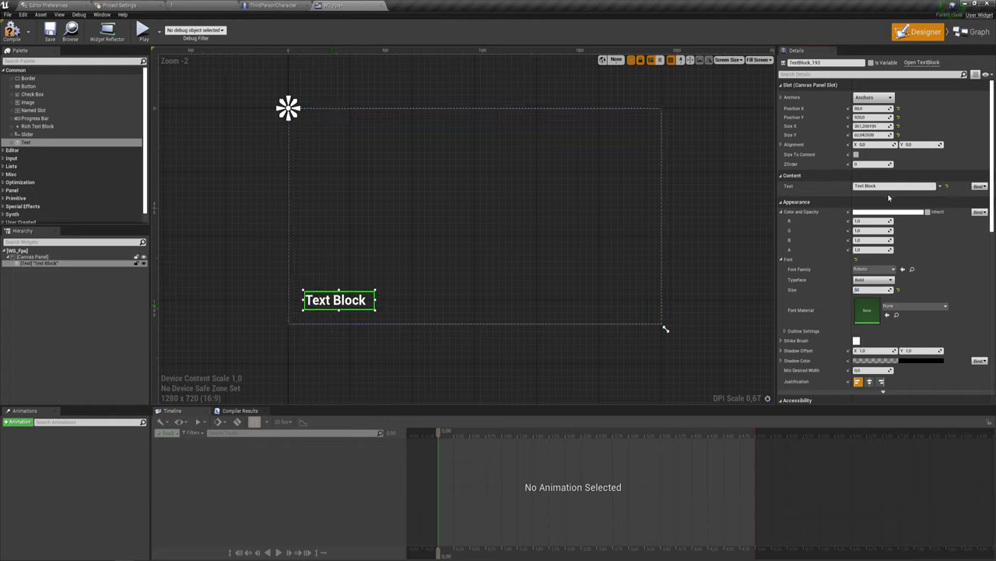
Step: Switch the text to the Stamper font and nudge the block into place near the lower left
left_click(892, 269)
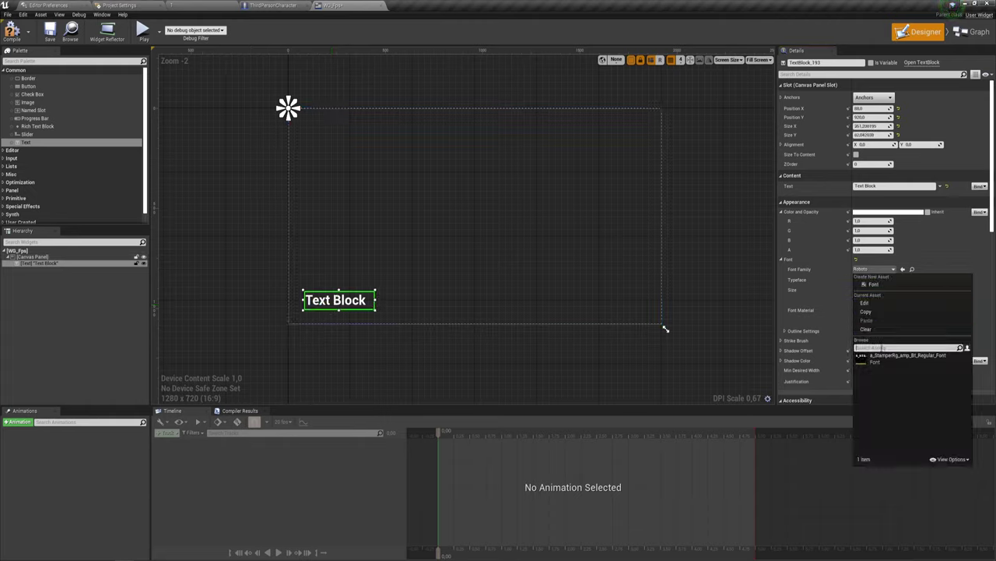
left_click(908, 355)
left_click_drag(376, 304, 374, 300)
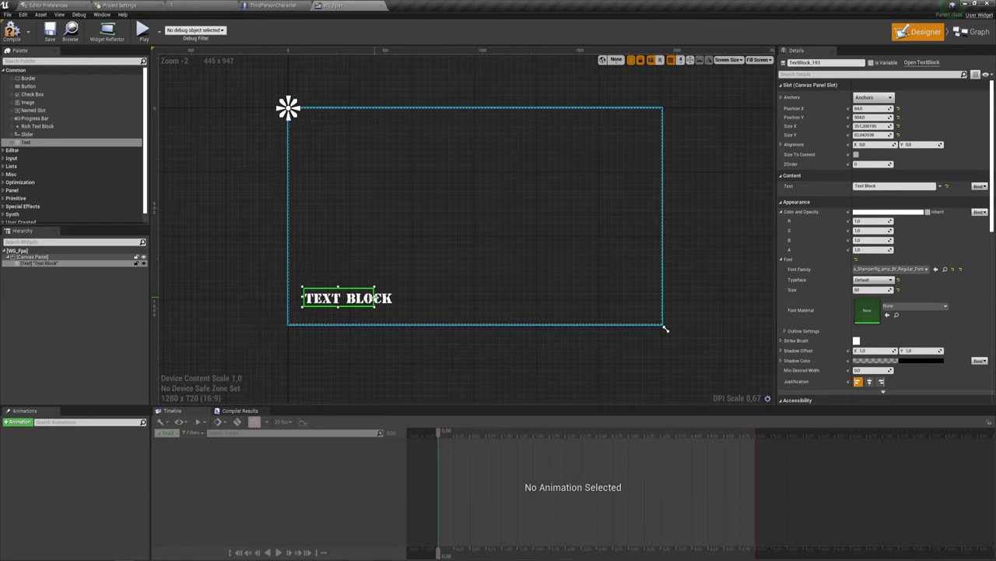
left_click(447, 301)
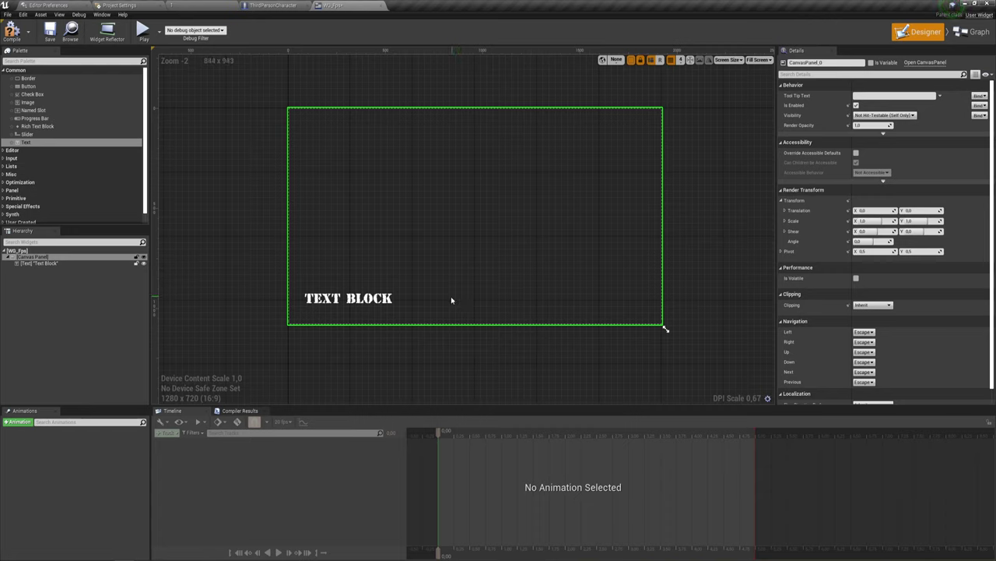
left_click(303, 300)
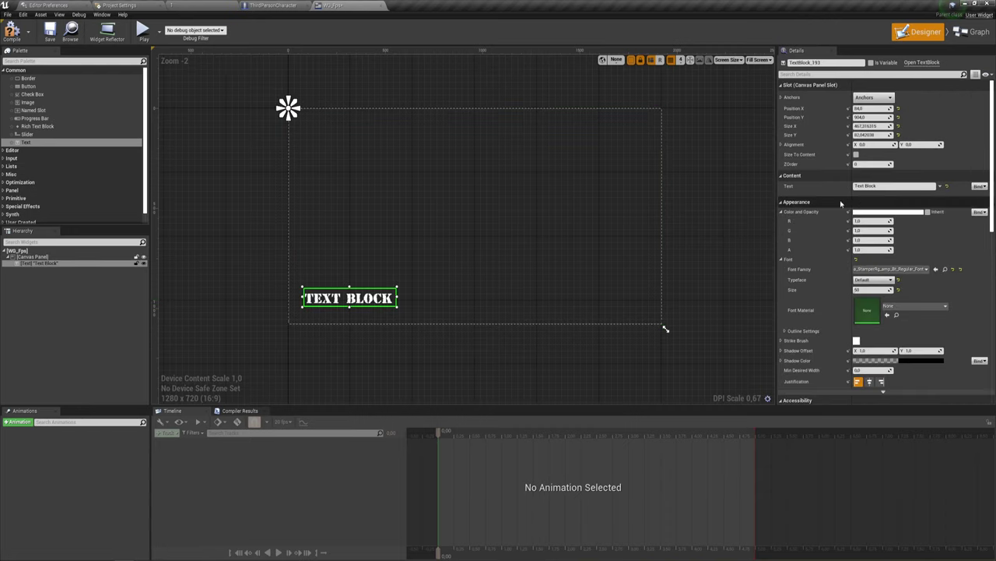
Step: Create a binding function for the text block's Text property
left_click(980, 188)
left_click(979, 197)
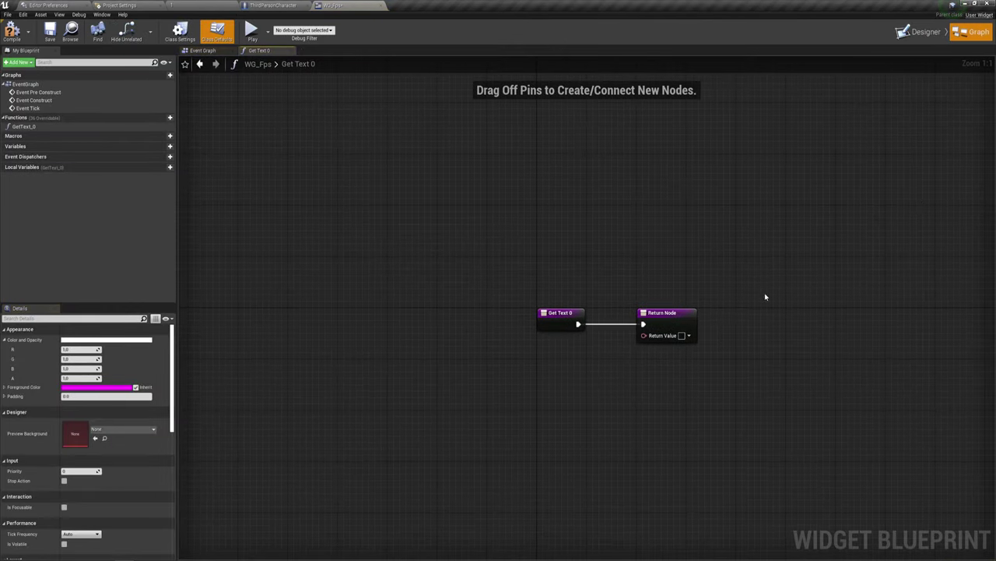
left_click_drag(550, 249, 658, 249)
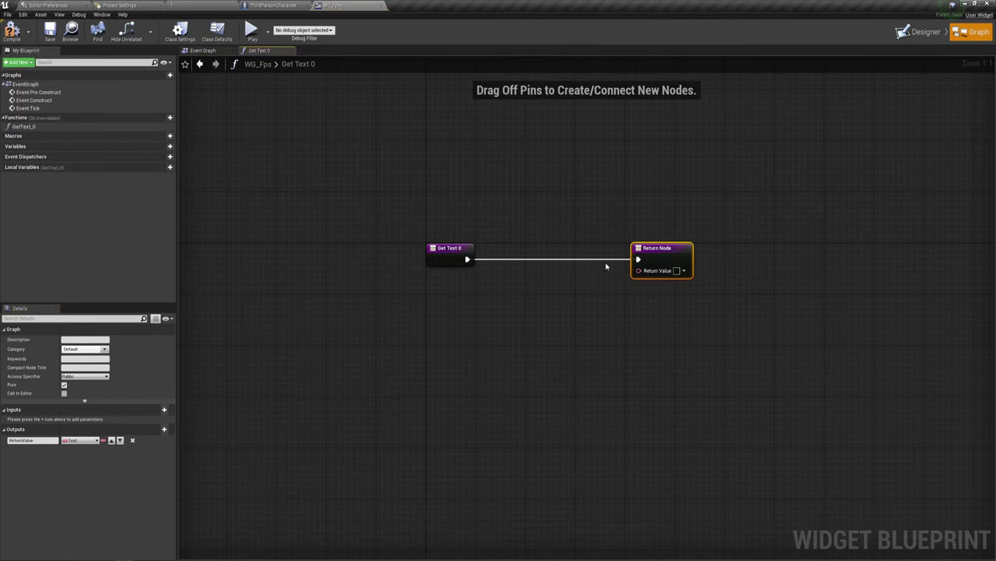
right_click_drag(548, 297, 507, 239)
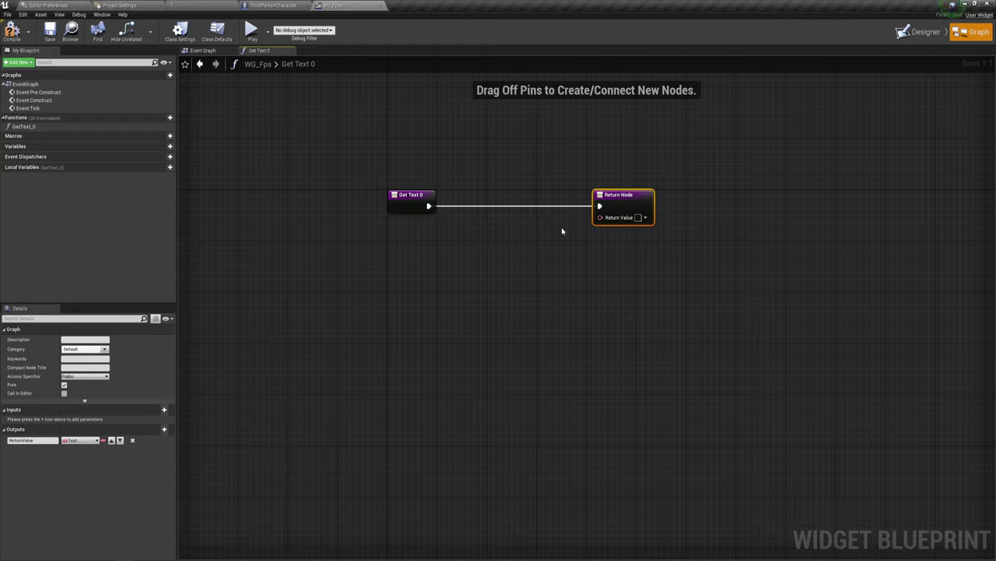
Step: Promote the binding's Return Value to a new Text variable named TextFPS
left_click_drag(600, 217, 471, 258)
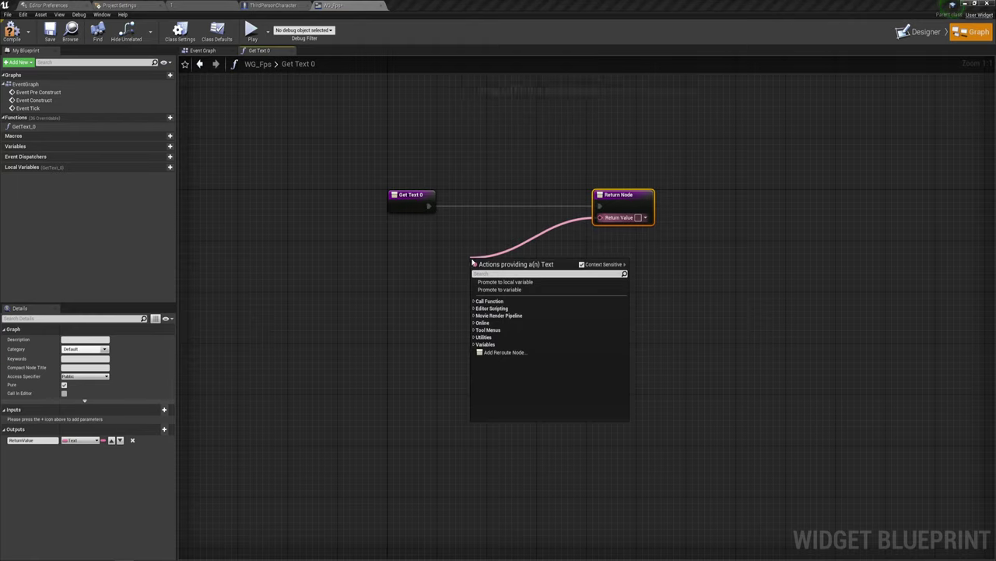
left_click(506, 289)
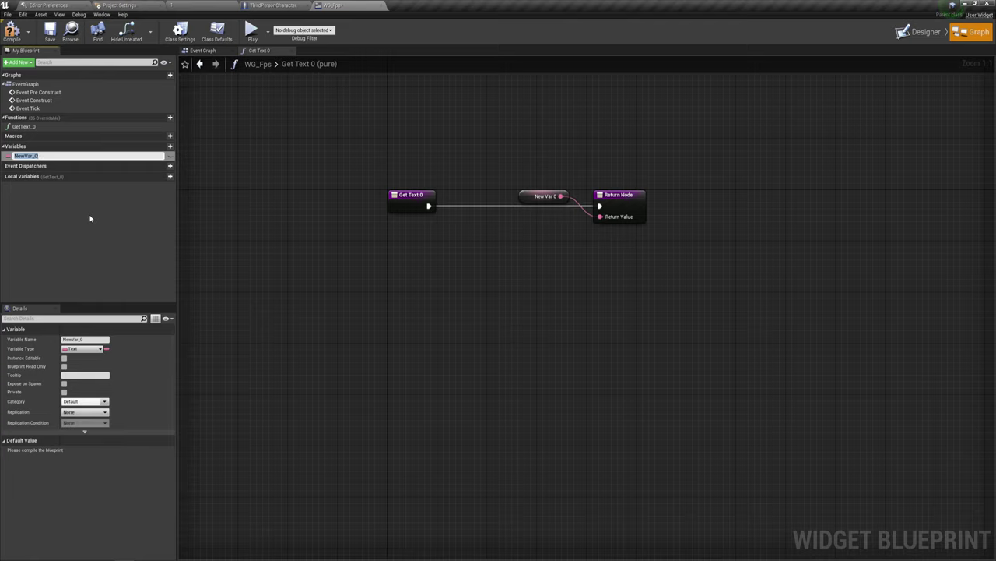
type("F")
key("BackSpace")
key("BackSpace")
type("TEx")
key("Left")
key("Left")
key("BackSpace")
type("e")
key("Return")
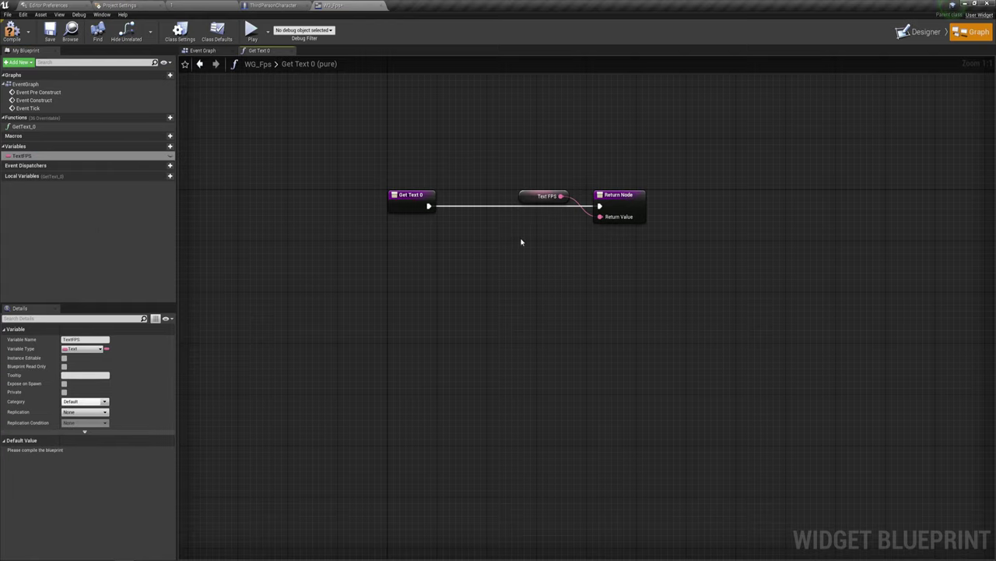
Step: Move the TextFPS getter below the other nodes and tidy the graph view
left_click_drag(529, 200, 460, 239)
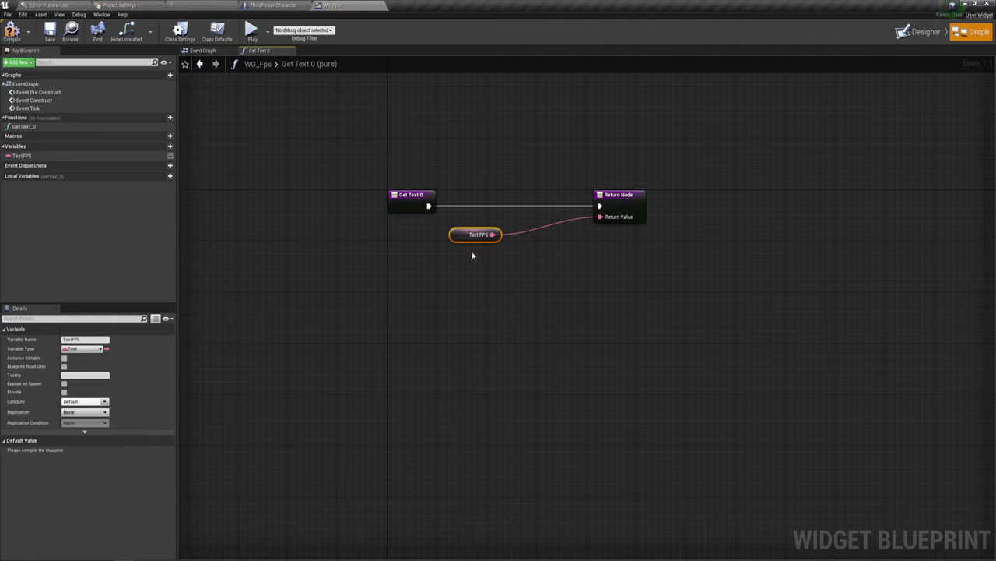
left_click_drag(475, 234, 456, 247)
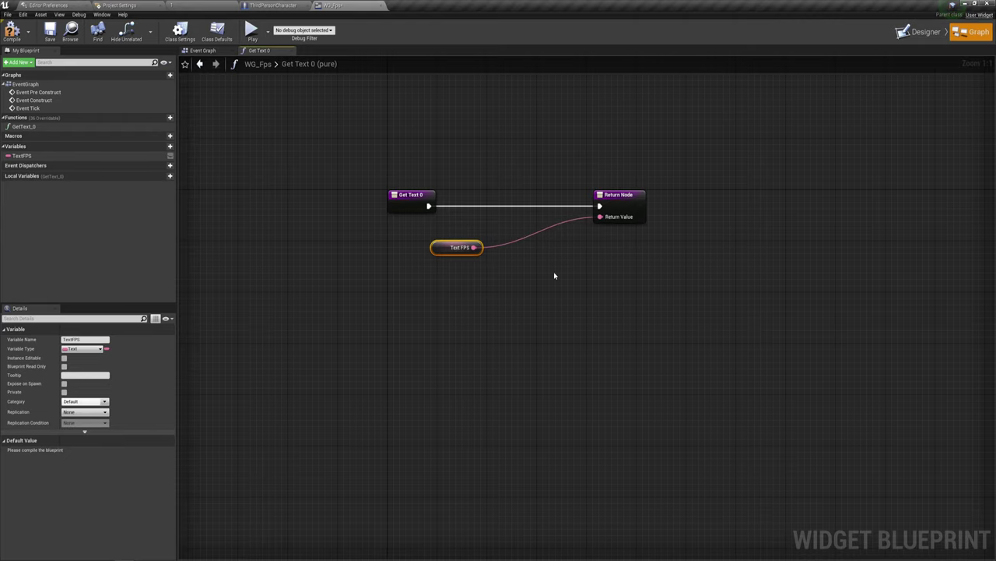
right_click_drag(554, 276, 525, 296)
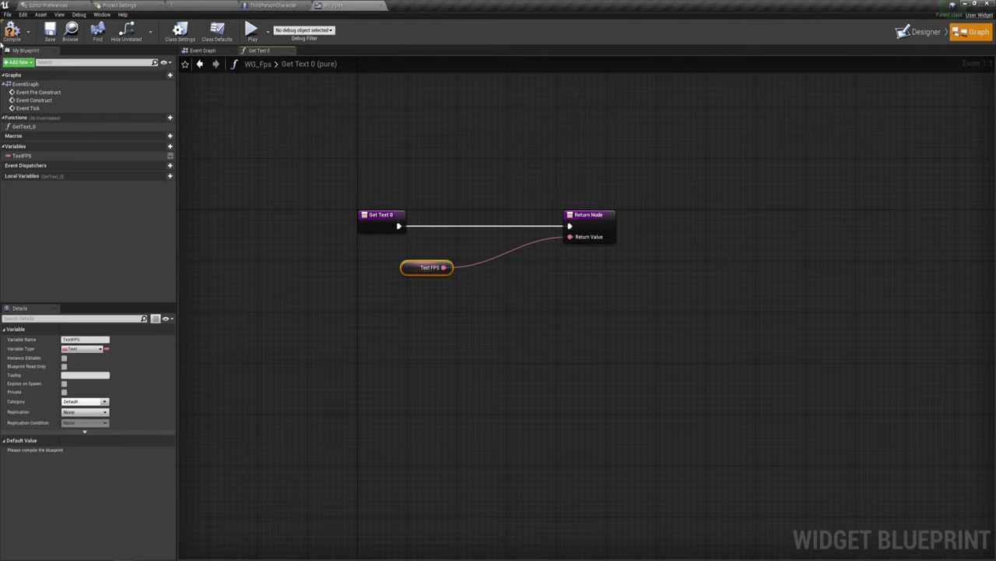
mouse_move(126, 118)
scroll(375, 191, "down", 2)
scroll(375, 190, "down", 3)
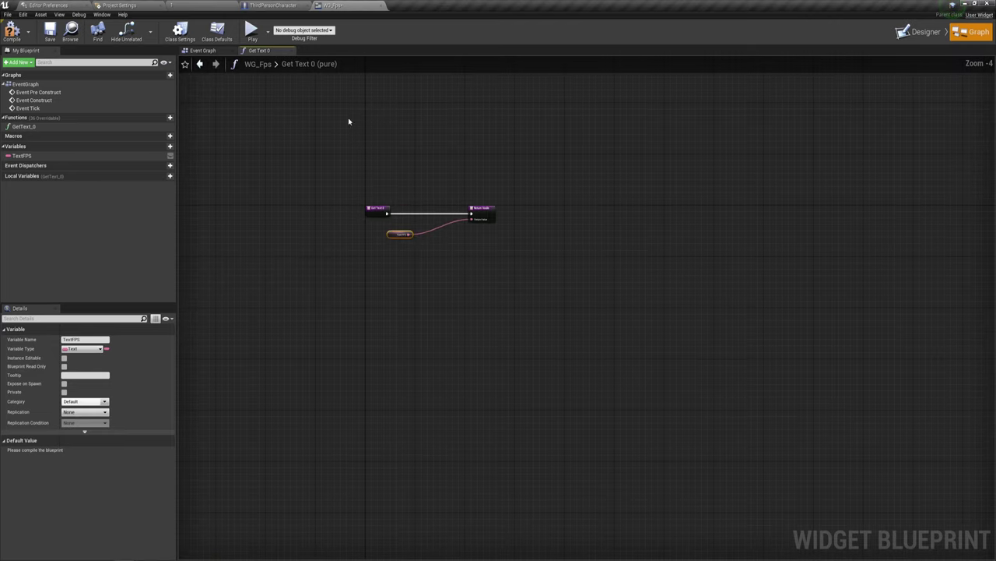
Step: In the Event Graph, add a Delay of 0.1 seconds after Event Tick
left_click(204, 50)
right_click_drag(329, 145, 403, 210)
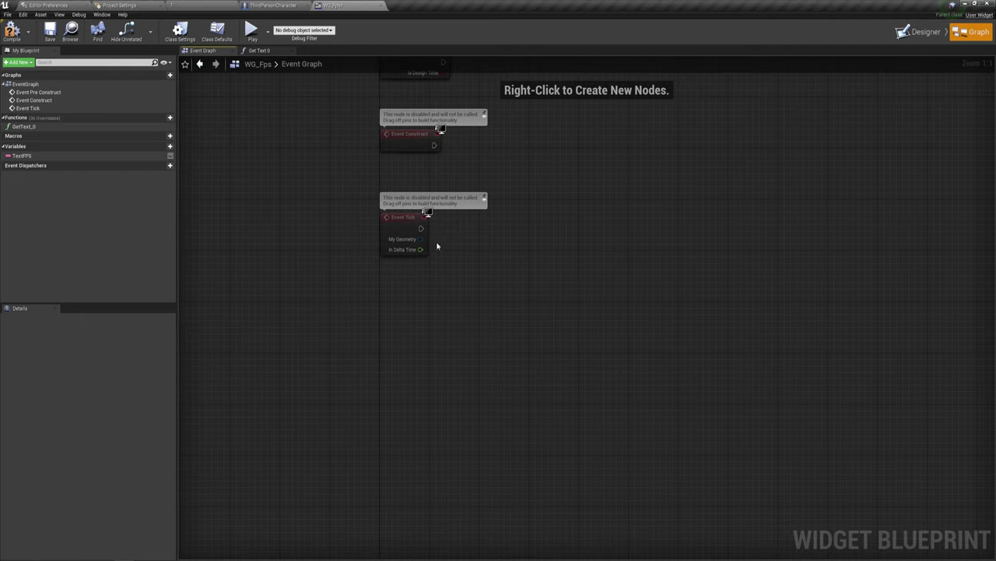
mouse_move(489, 339)
right_mouse_down()
mouse_move(419, 224)
mouse_move(433, 213)
right_mouse_up()
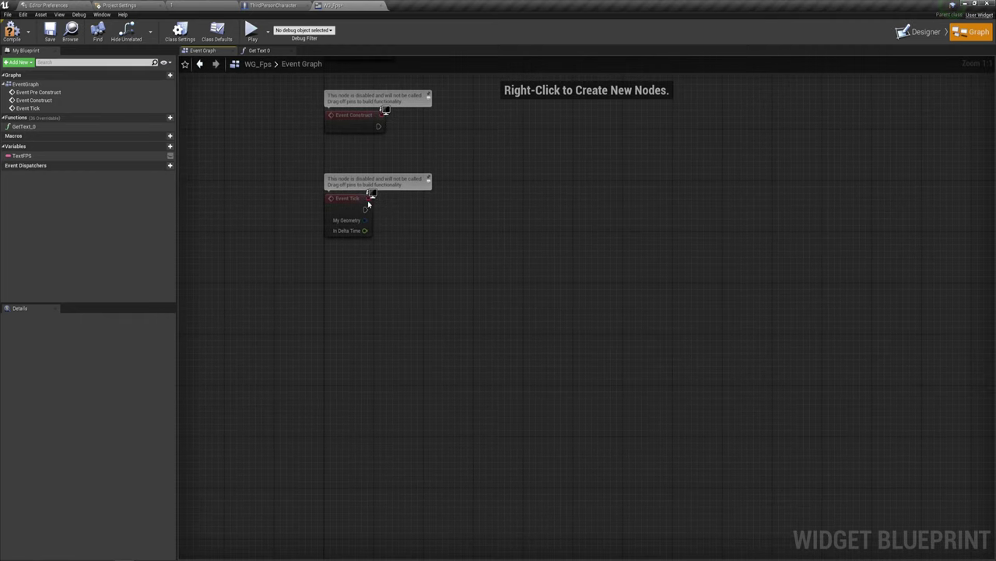
left_click_drag(364, 209, 431, 207)
type("del")
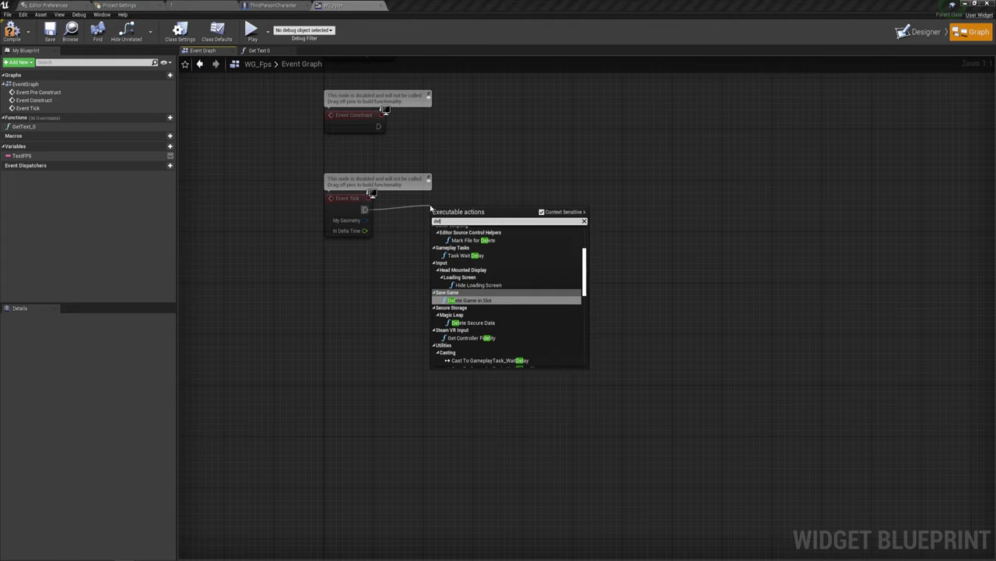
type("ay")
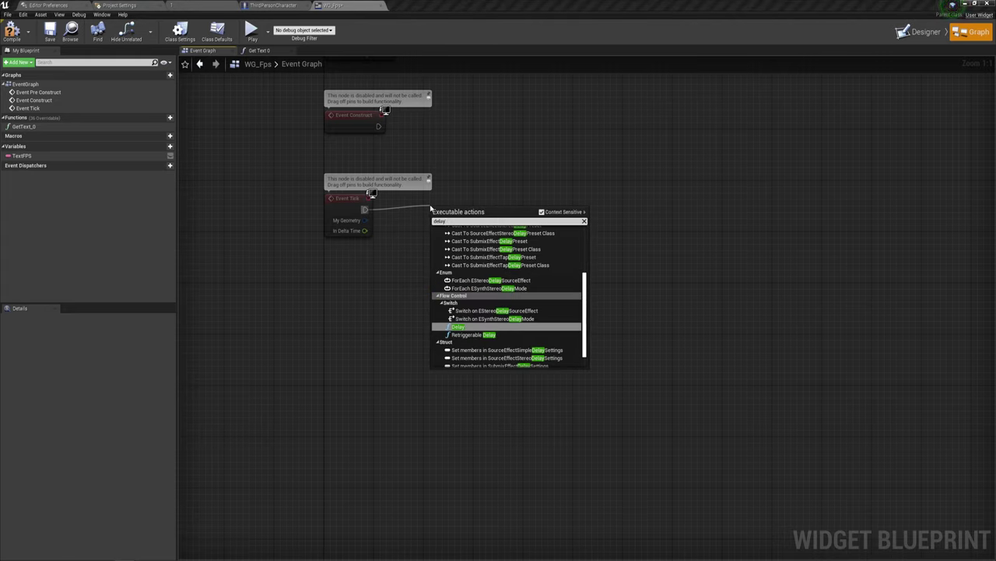
left_click(458, 326)
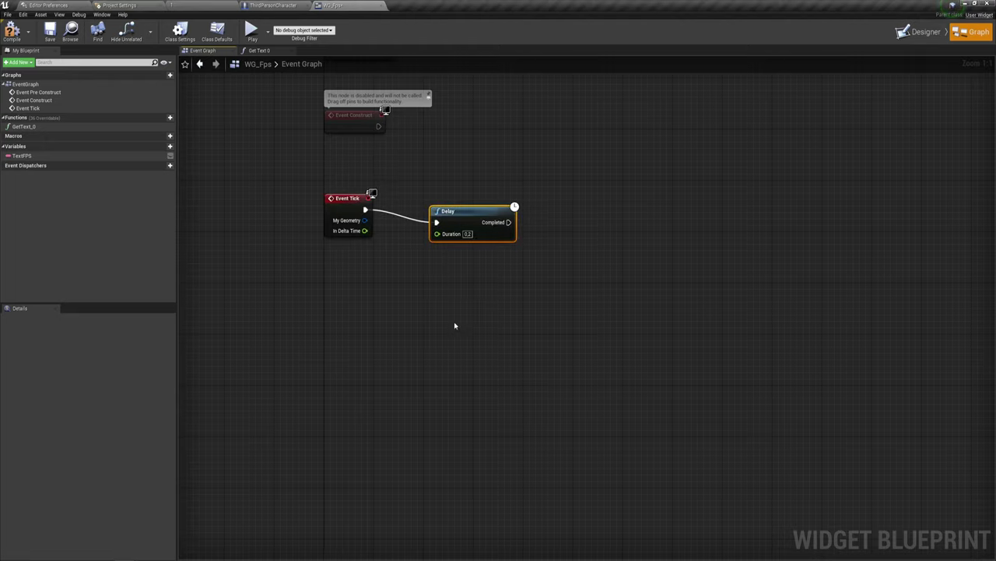
left_click_drag(459, 204, 458, 210)
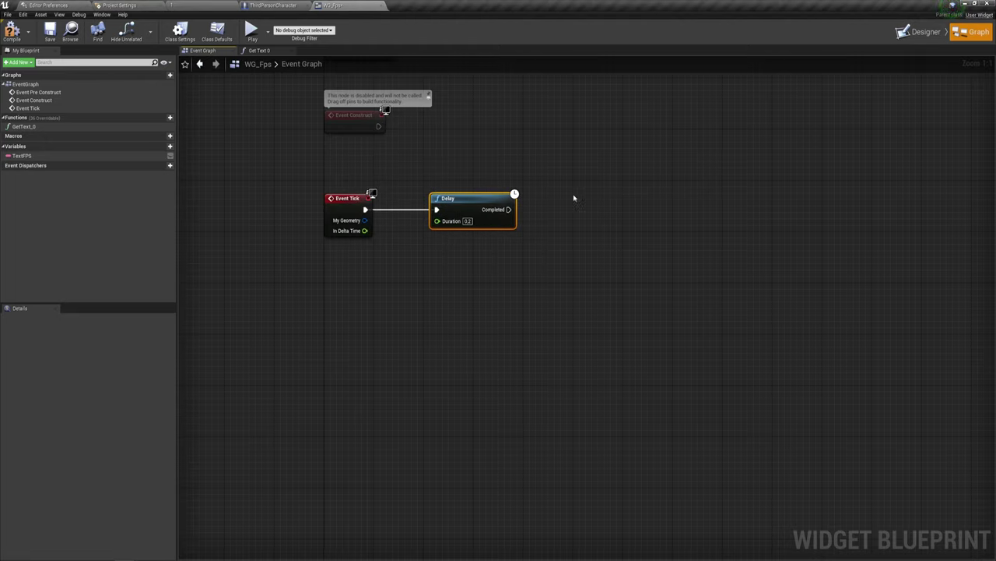
left_click(467, 222)
type("0.1")
left_click(521, 255)
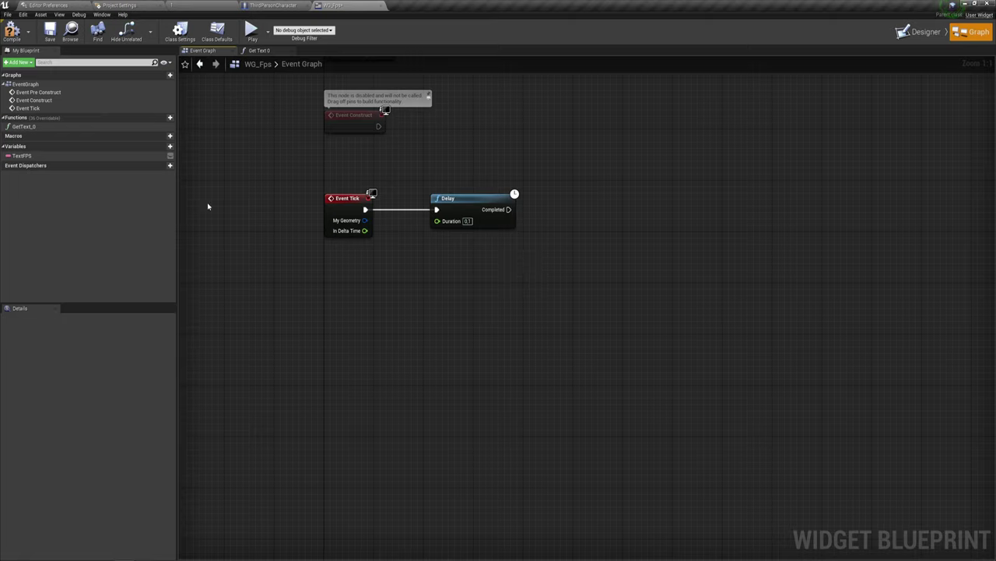
Step: Drop TextFPS onto the Delay's Completed pin to create a SET Text FPS node
left_click(21, 157)
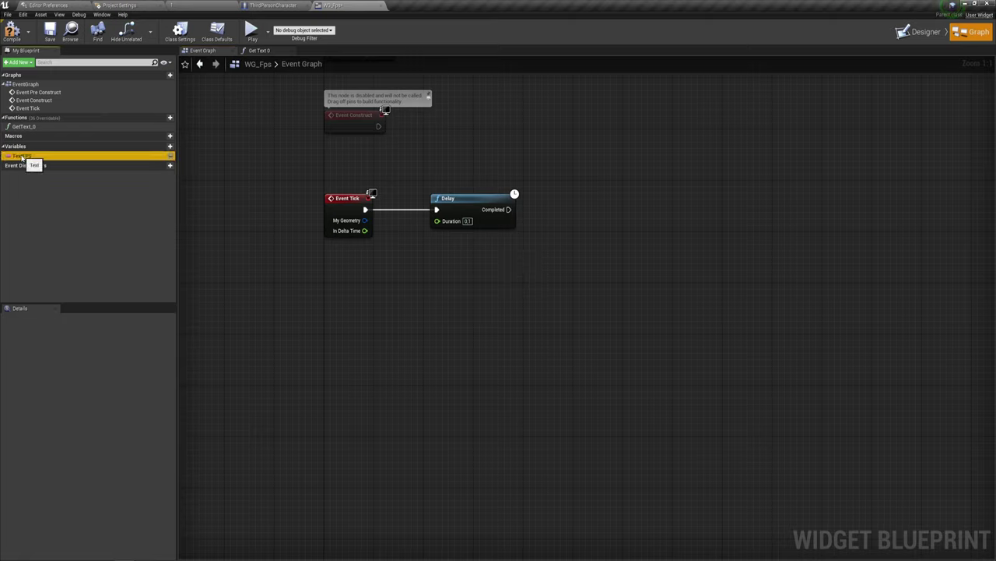
left_click_drag(22, 158, 509, 210)
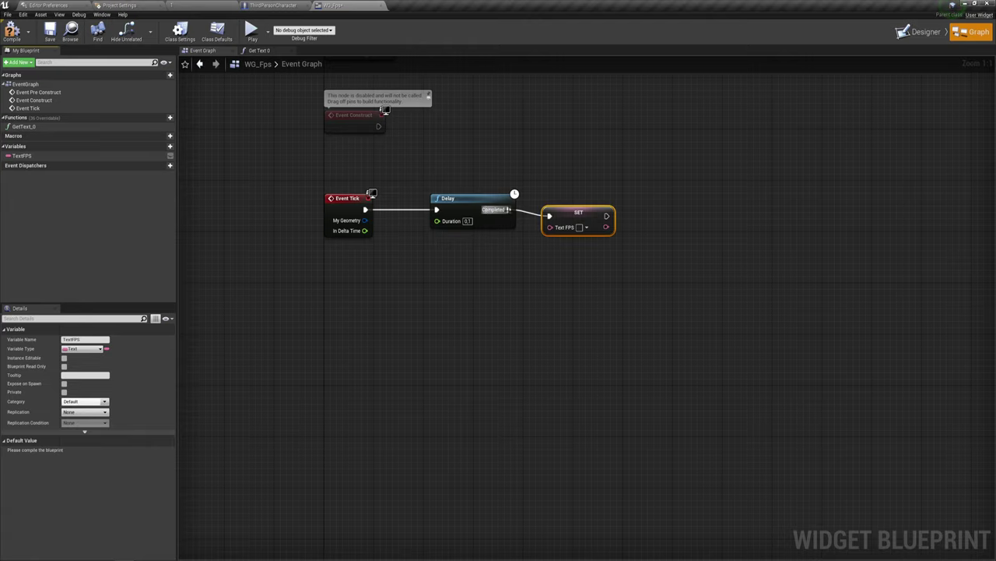
left_click_drag(575, 219, 580, 214)
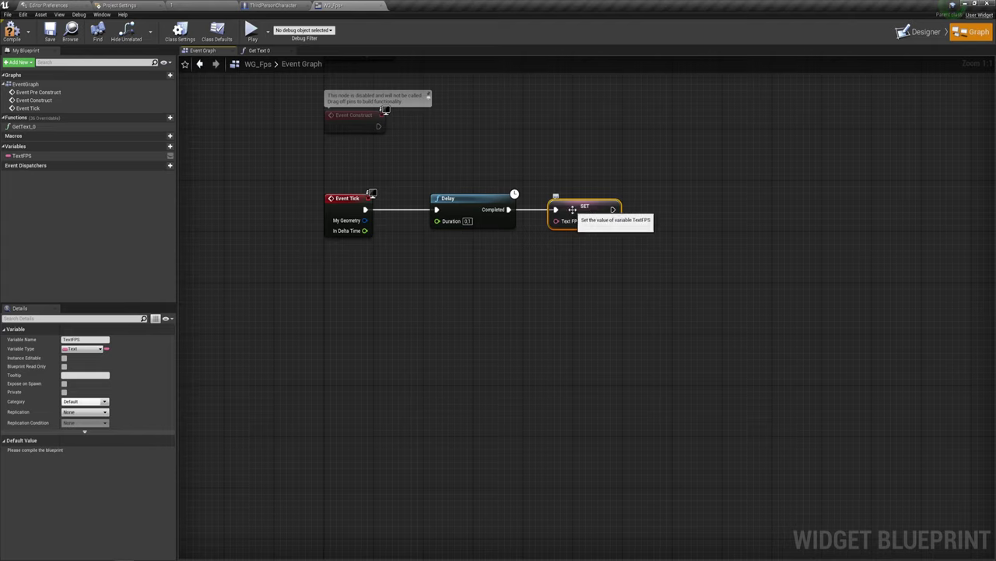
mouse_move(579, 215)
left_mouse_down()
mouse_move(615, 216)
mouse_move(602, 216)
left_mouse_up()
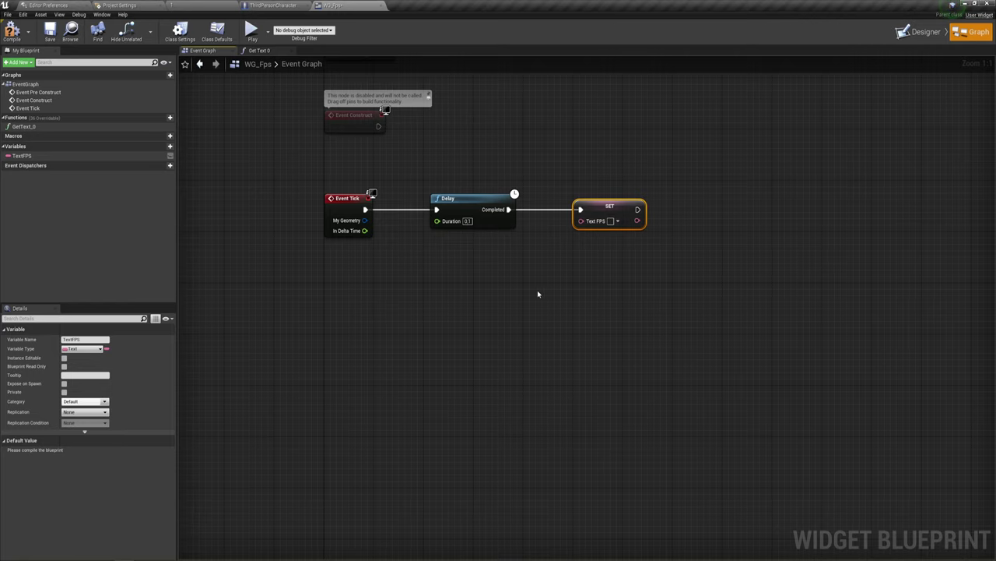
right_click_drag(515, 289, 510, 245)
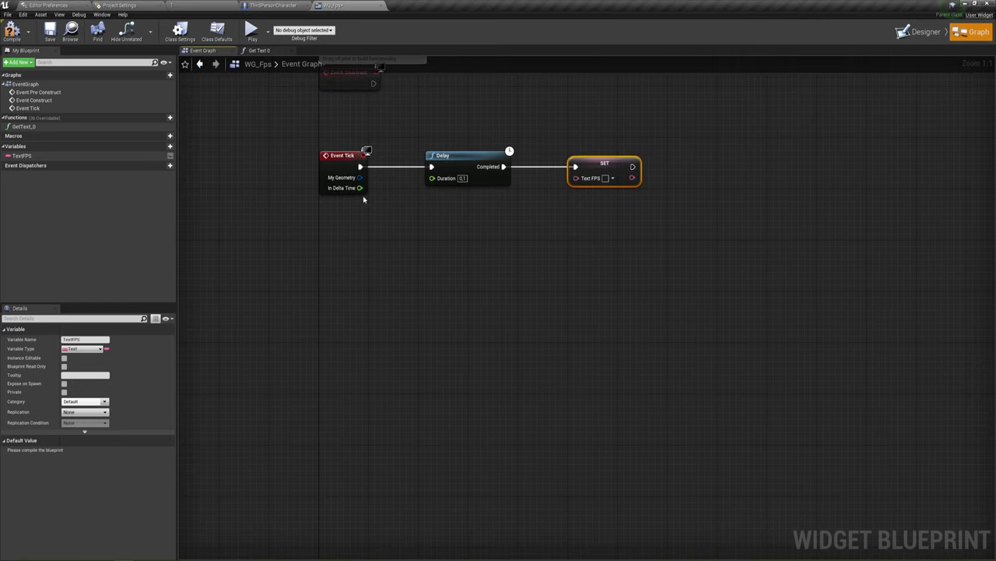
Step: Add a float divide node computing 1.0 divided by In Delta Time
left_click_drag(360, 187, 405, 228)
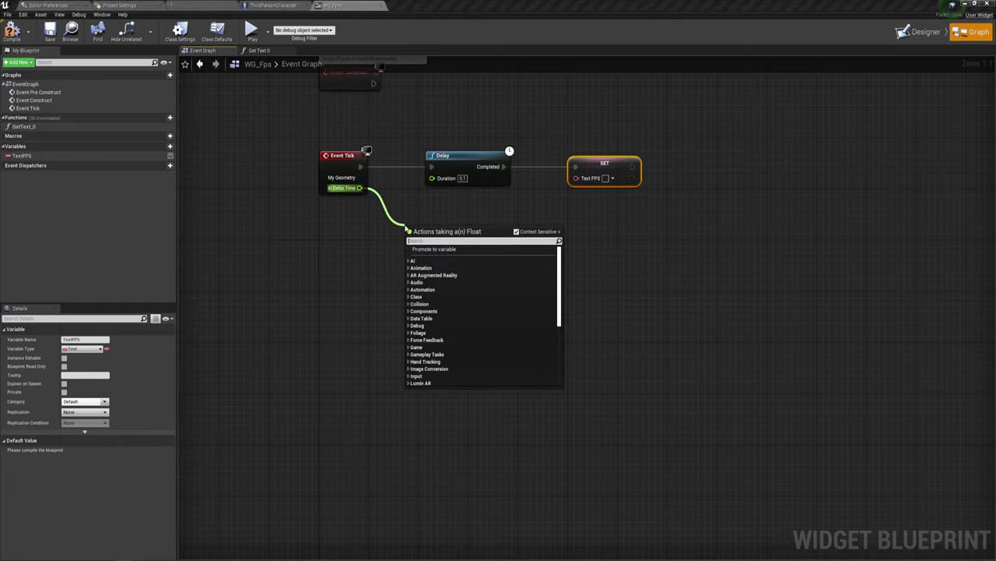
type("/")
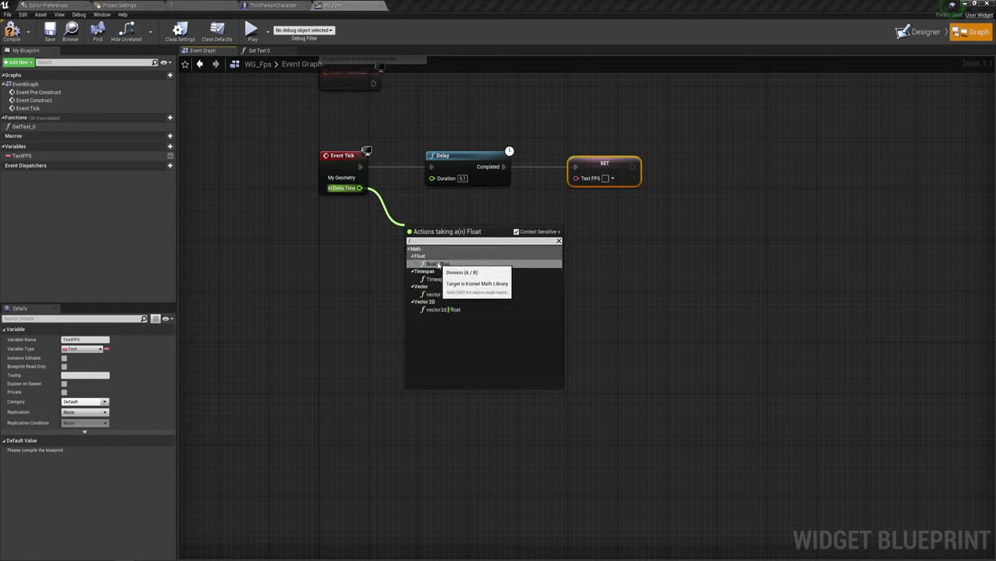
left_click(432, 264)
left_click_drag(413, 243, 360, 188)
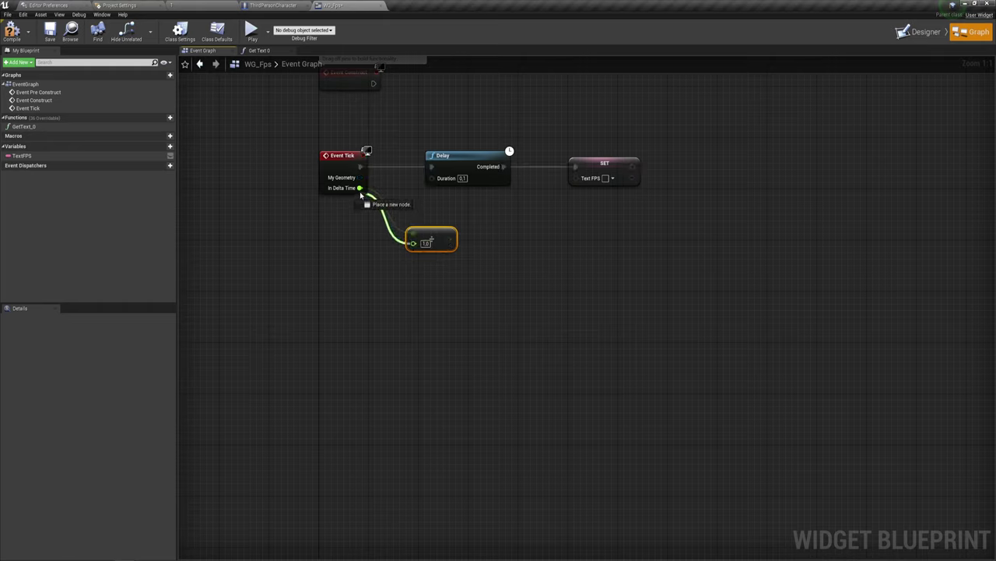
left_click(410, 234, "alt")
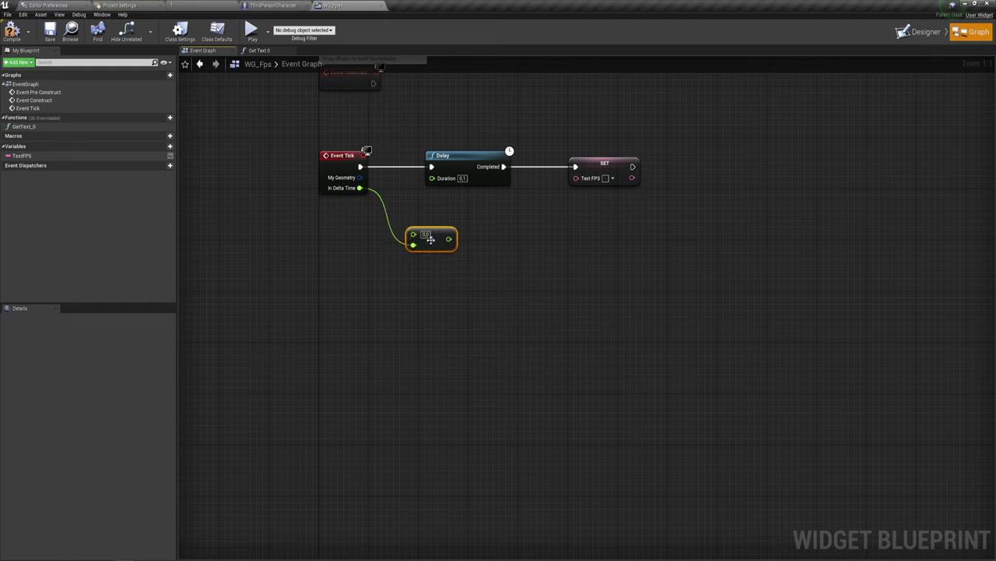
left_click(424, 235)
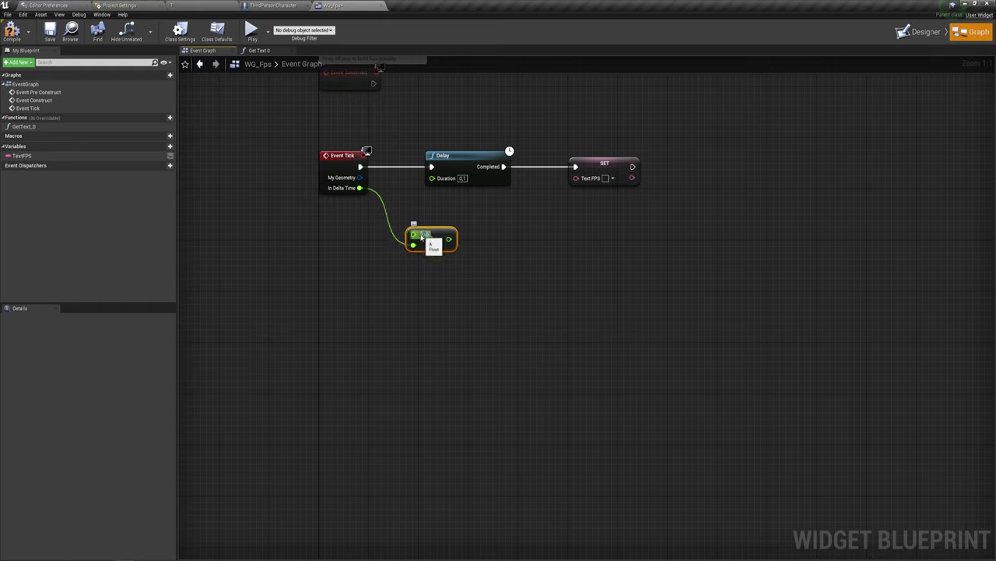
left_click_drag(434, 236, 434, 212)
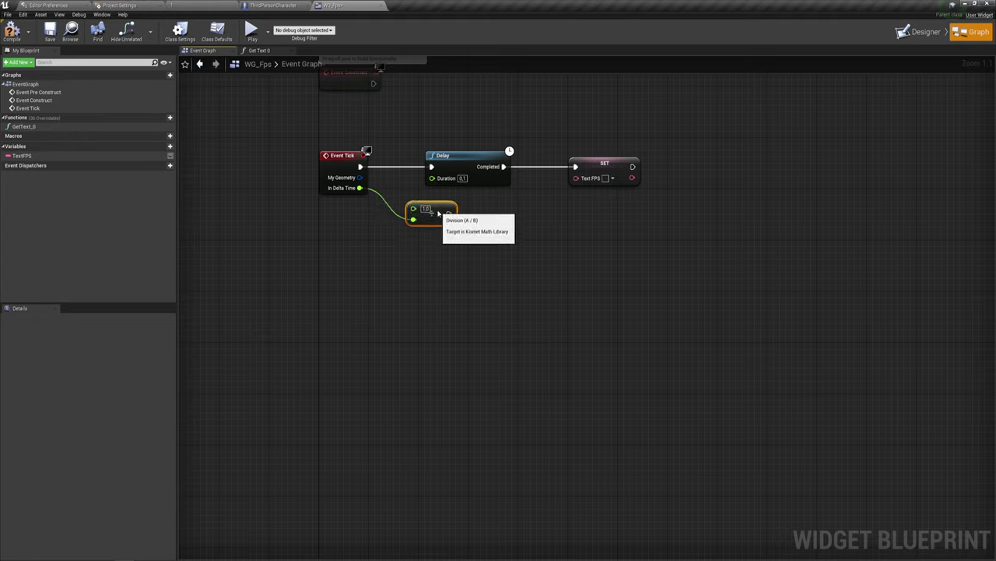
left_click(437, 264)
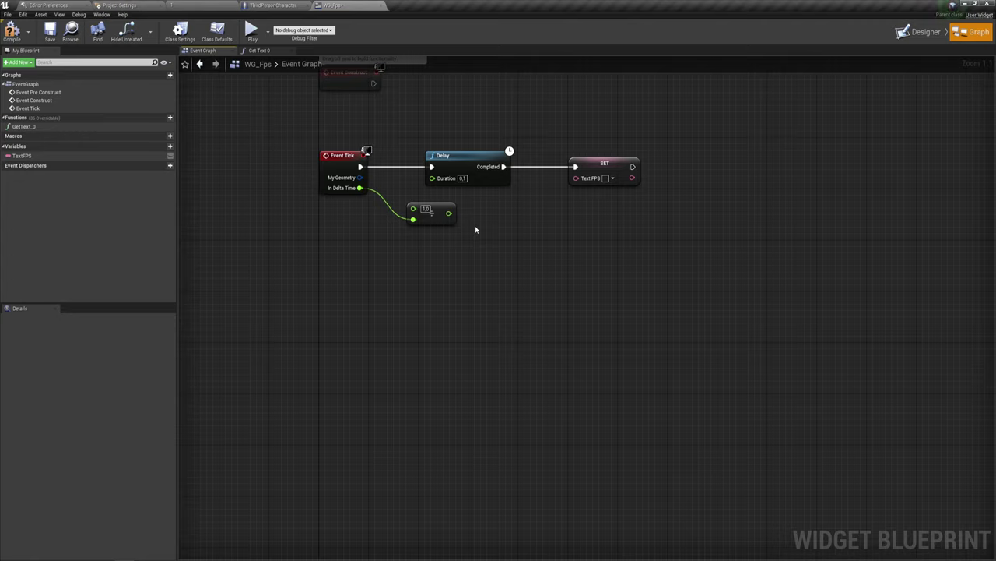
Step: Wire the division result into SET Text FPS through ToText and save the widget blueprint
left_click_drag(448, 213, 580, 178)
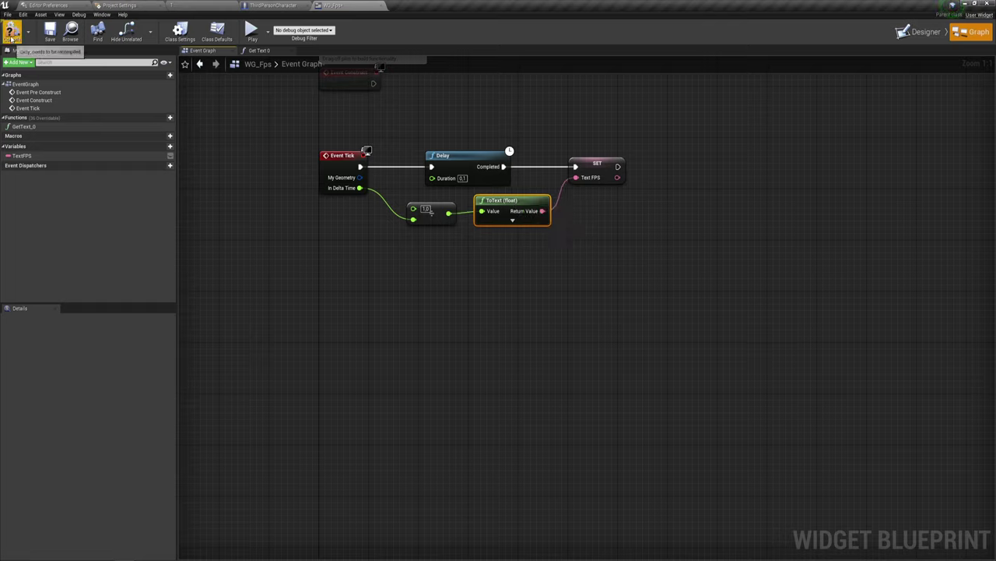
left_click(59, 45)
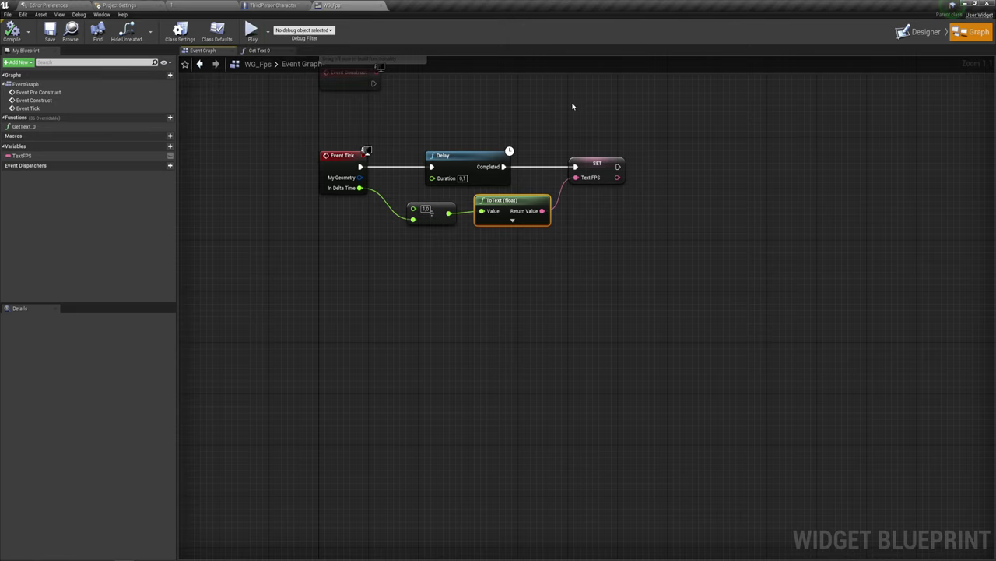
right_click_drag(574, 102, 545, 154)
Step: In ThirdPersonCharacter, add a Create Widget node of class WG_Fps after Event BeginPlay
left_click(274, 6)
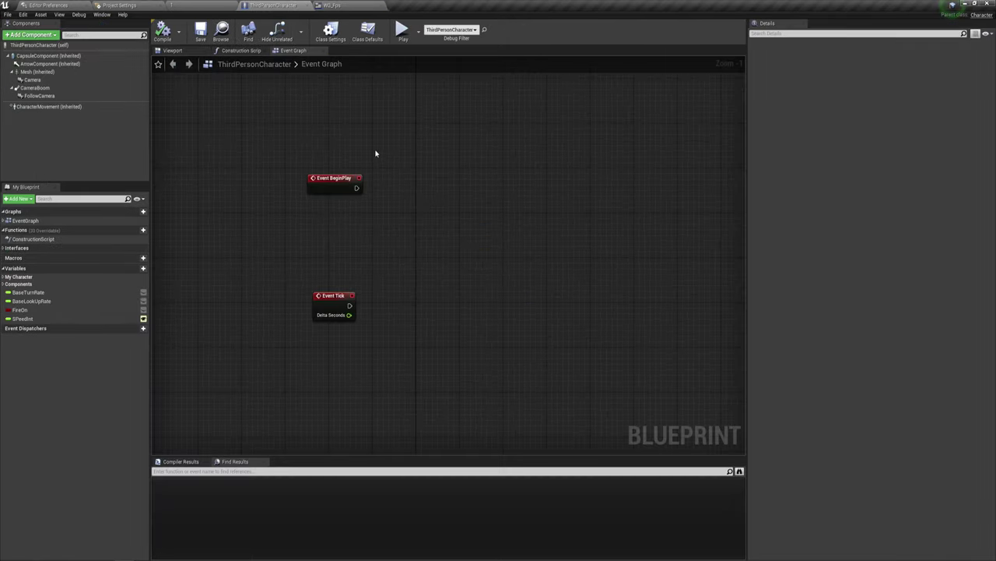
right_click_drag(376, 154, 384, 159)
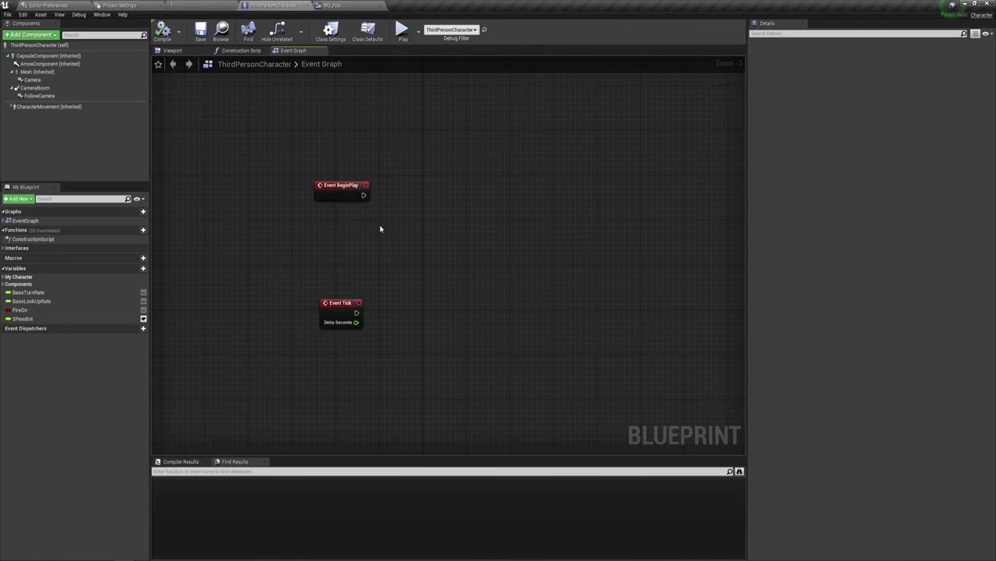
left_click_drag(363, 194, 419, 183)
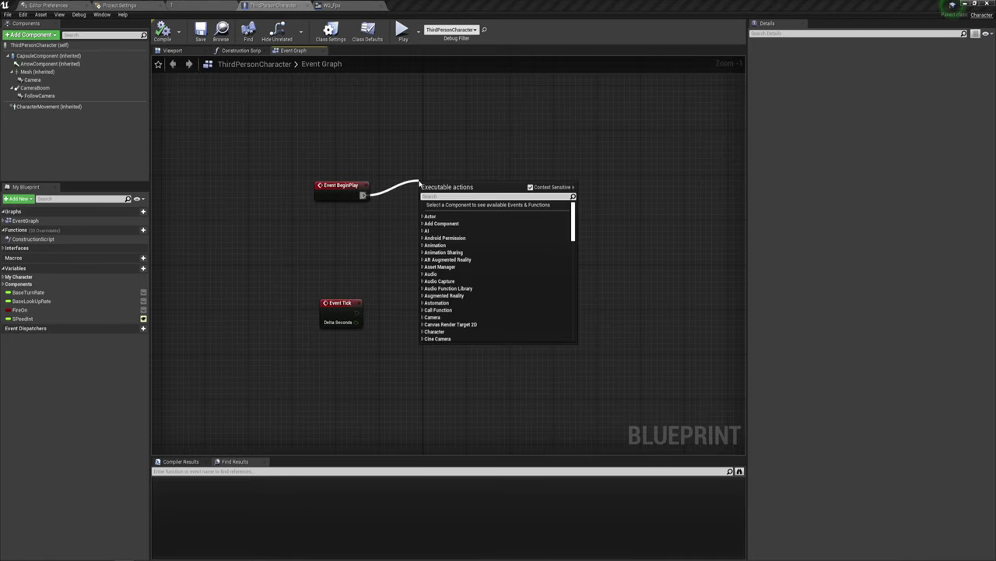
type("drea")
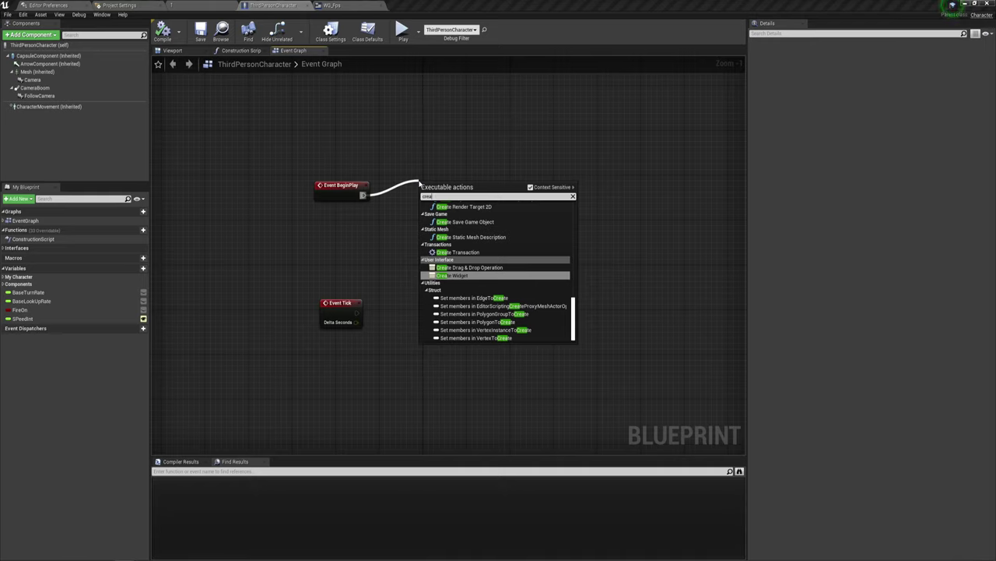
key("Return")
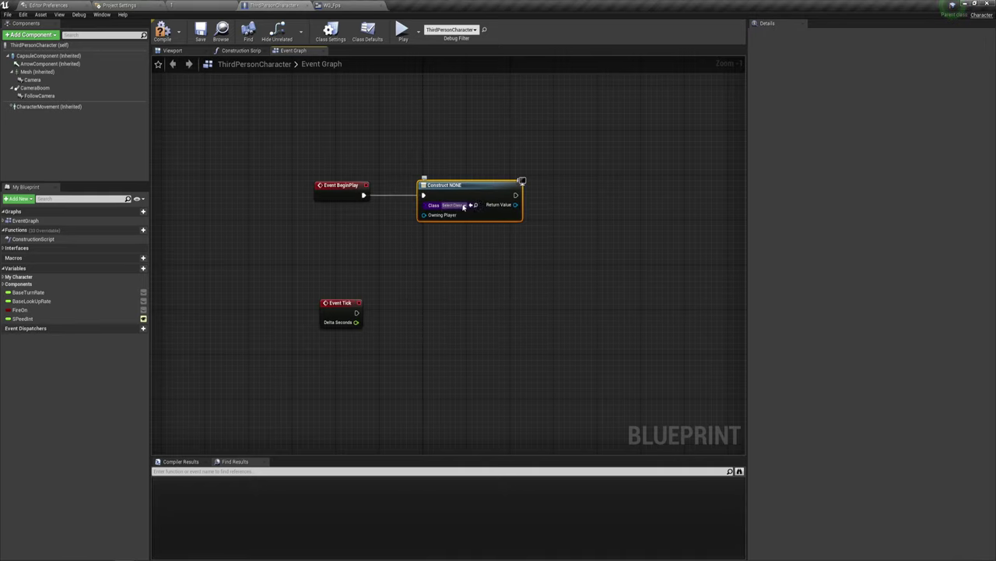
left_click(464, 206)
left_click(481, 320)
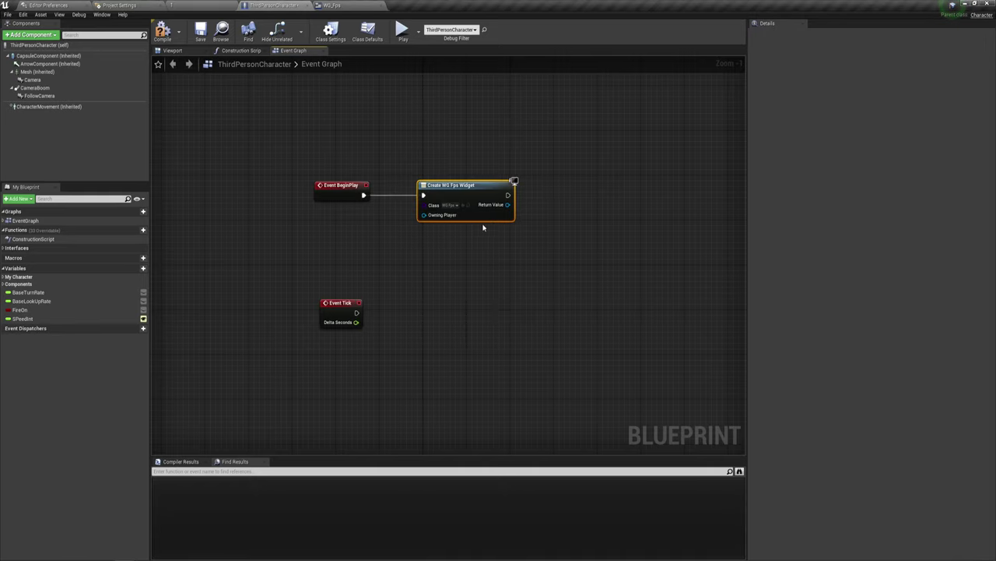
Step: Connect the created widget's Return Value to an Add to Viewport node
left_click_drag(507, 204, 542, 199)
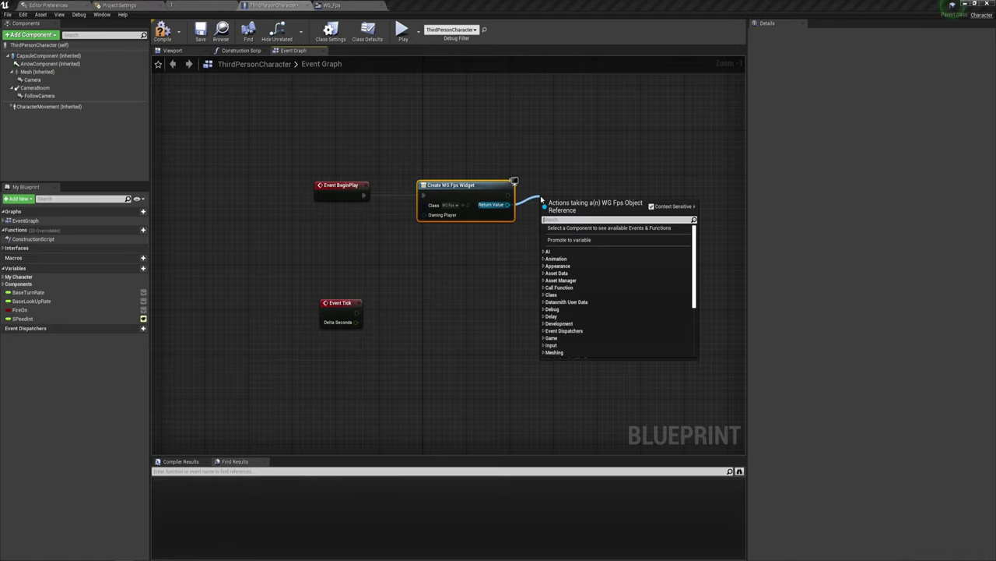
type("add")
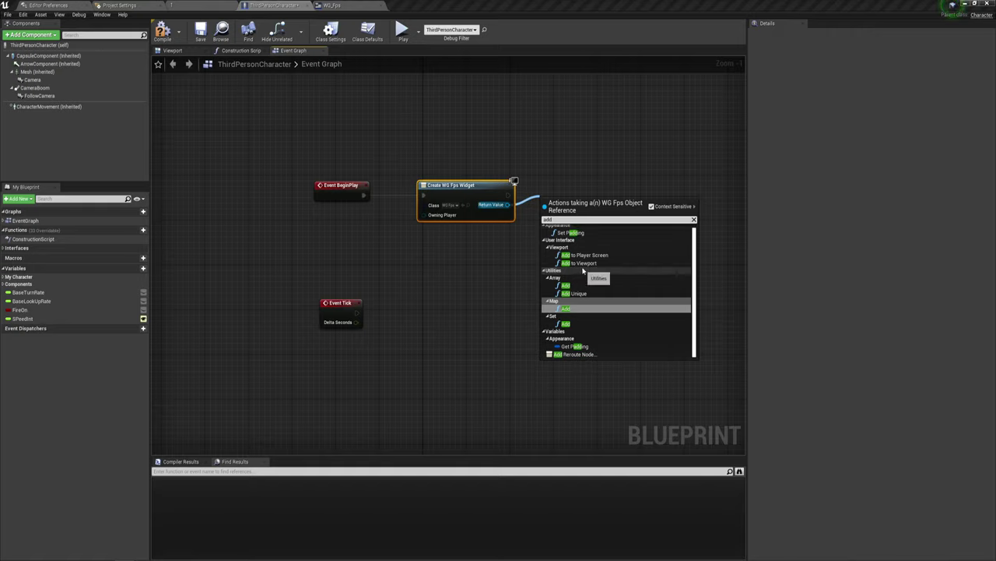
left_click(580, 263)
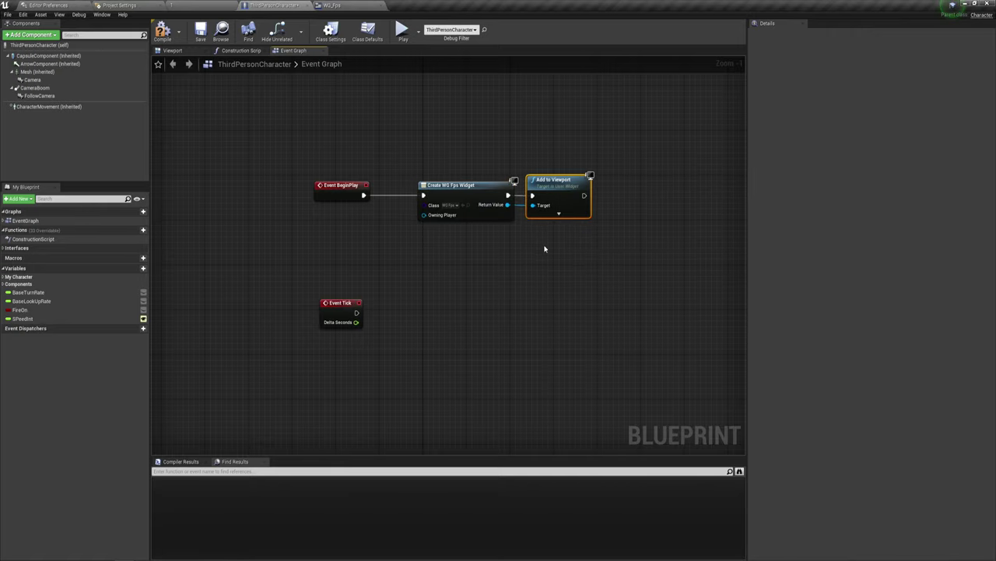
left_click(553, 282)
left_click_drag(550, 273, 549, 253)
left_click(433, 191)
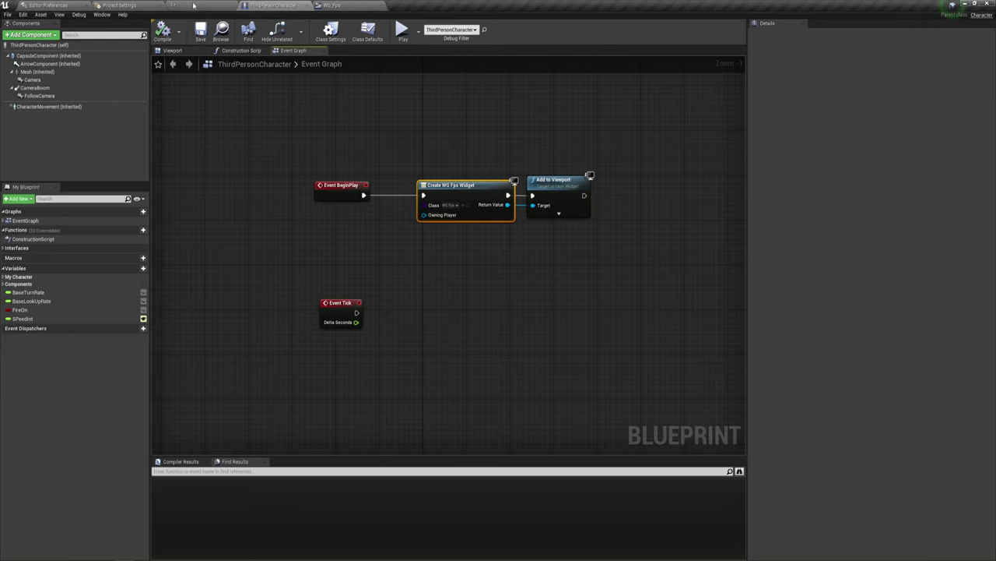
left_click(193, 5)
Step: Play the level, walk the character with WASD while the counter shows about 120 FPS, then return to WG_Fps
left_click(526, 31)
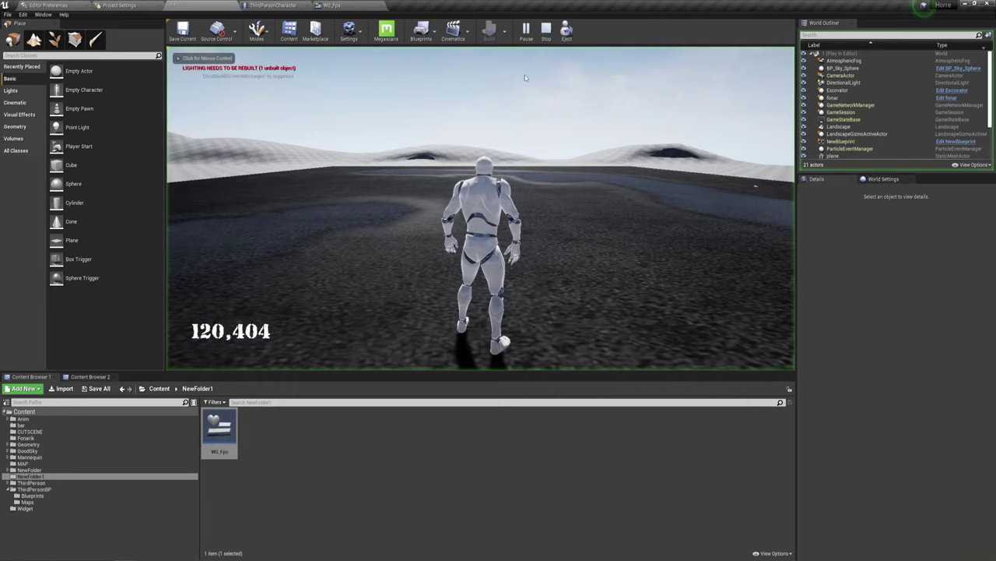
left_click(525, 75)
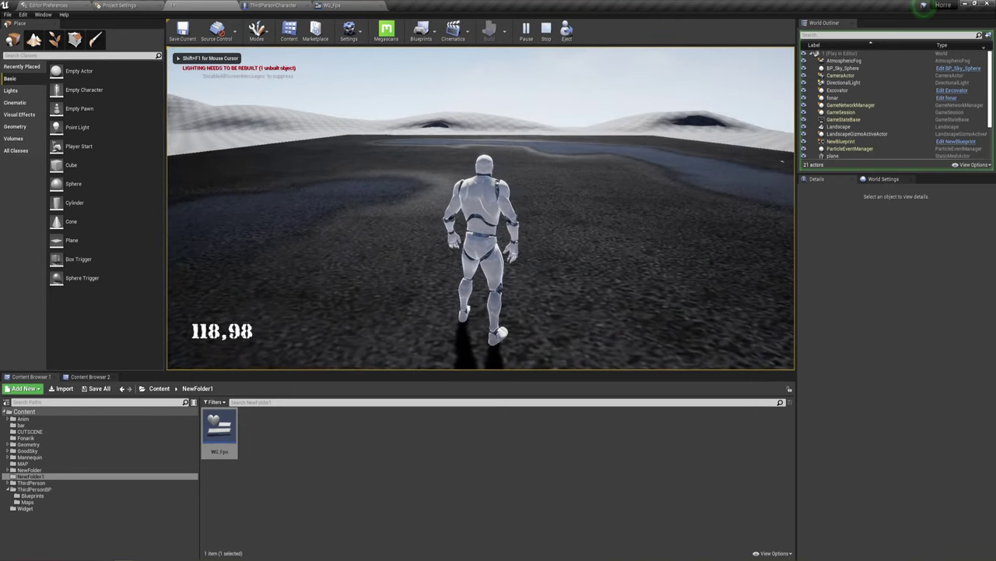
key("a")
key("w")
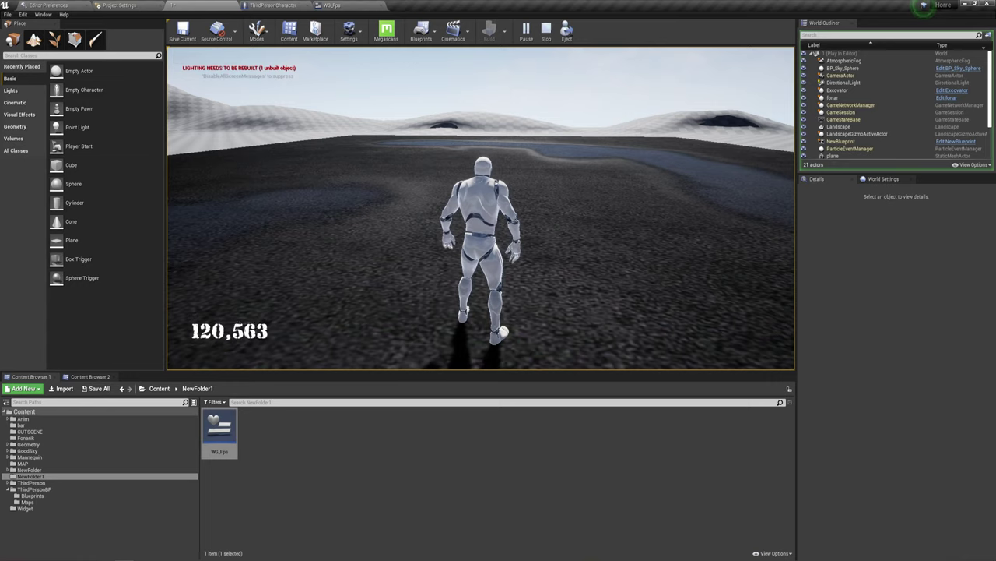
key("a")
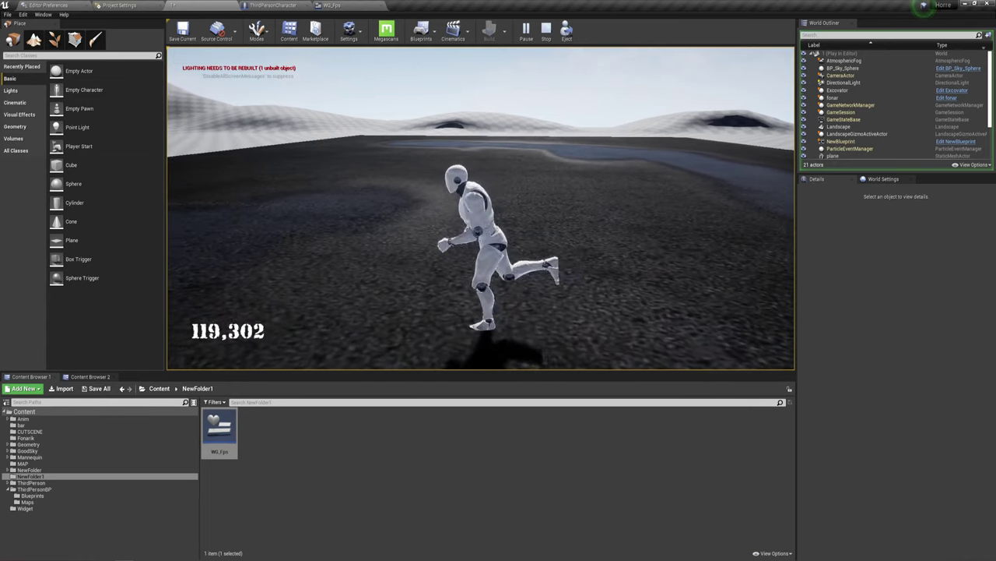
key("d")
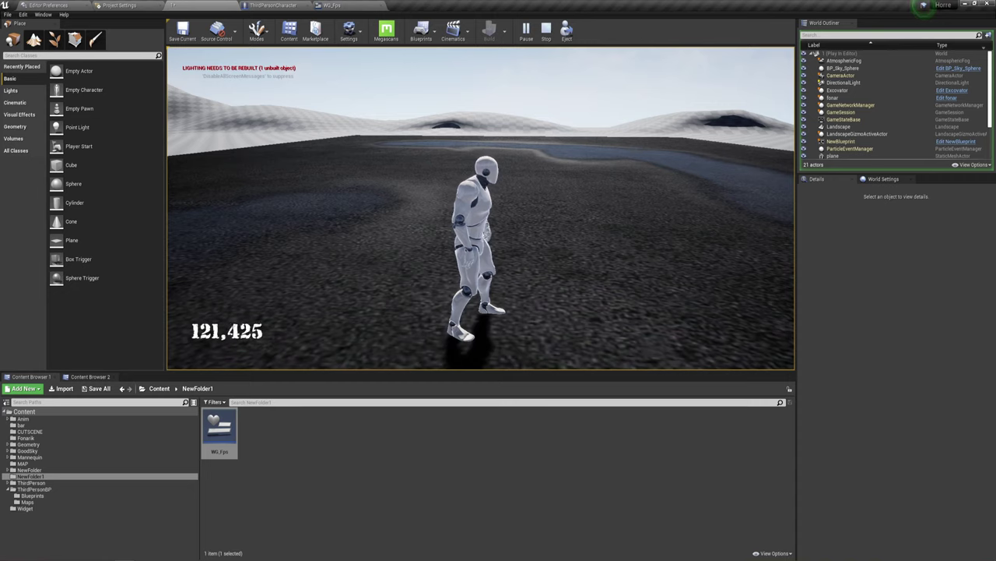
key("Escape")
left_click(350, 7)
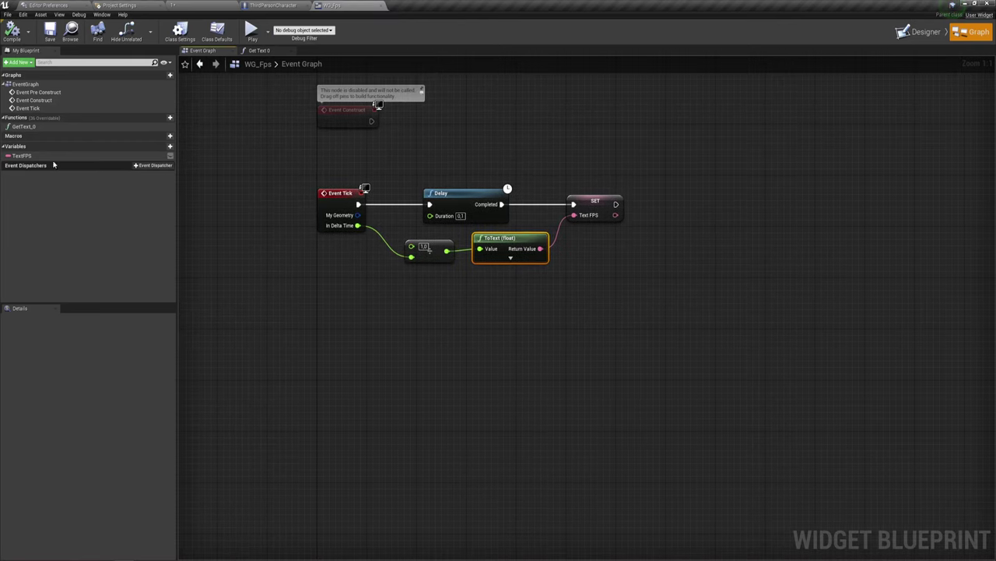
Step: Add a new variable named TextFPS2 and set its type to Integer
left_click(157, 147)
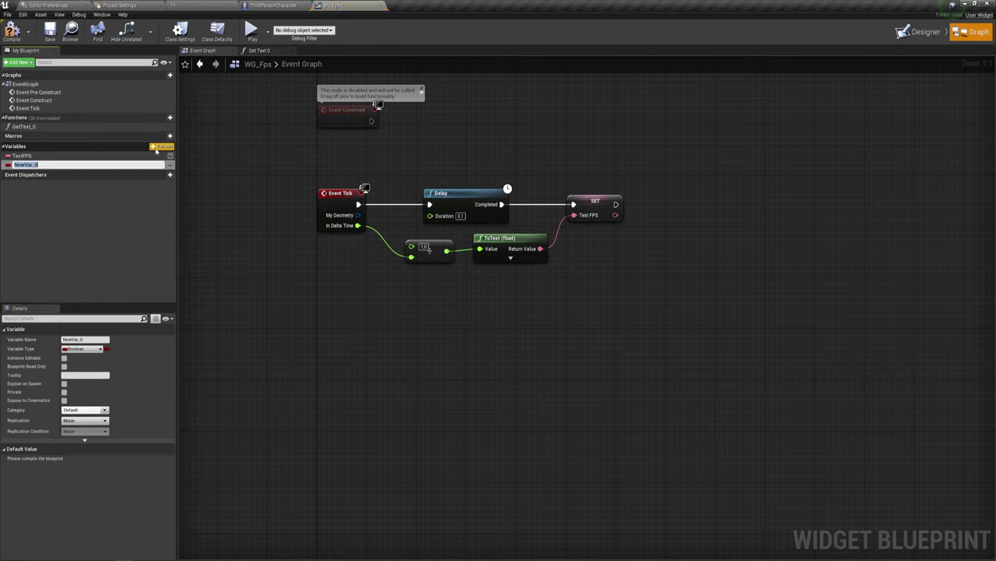
key("BackSpace")
type("TextFP")
type("S2")
key("Return")
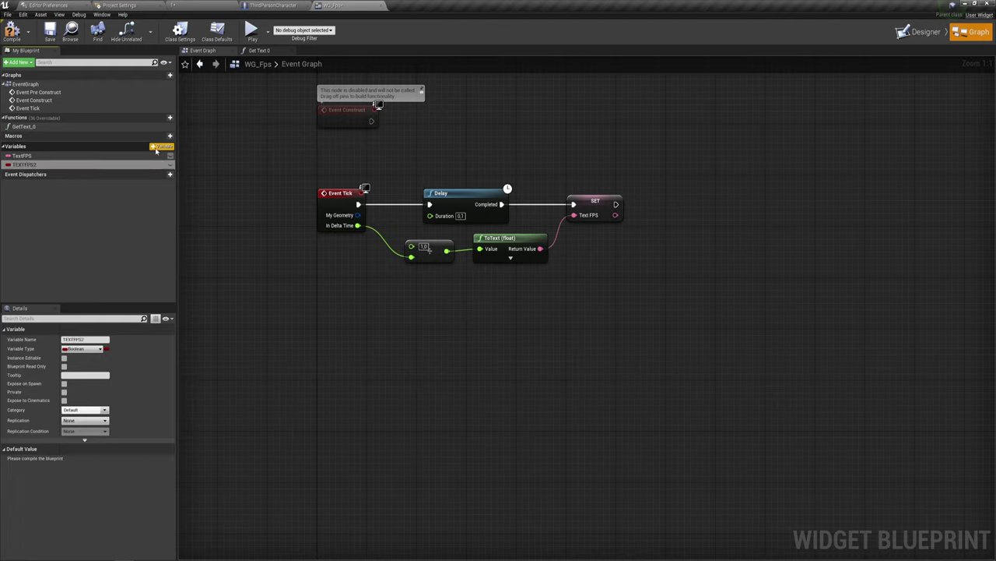
left_click(82, 348)
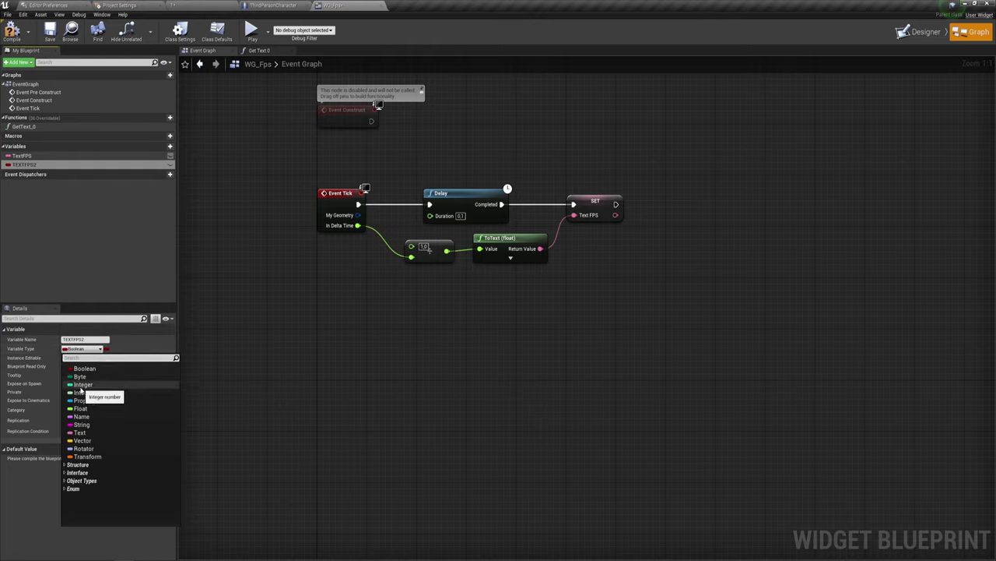
left_click(81, 385)
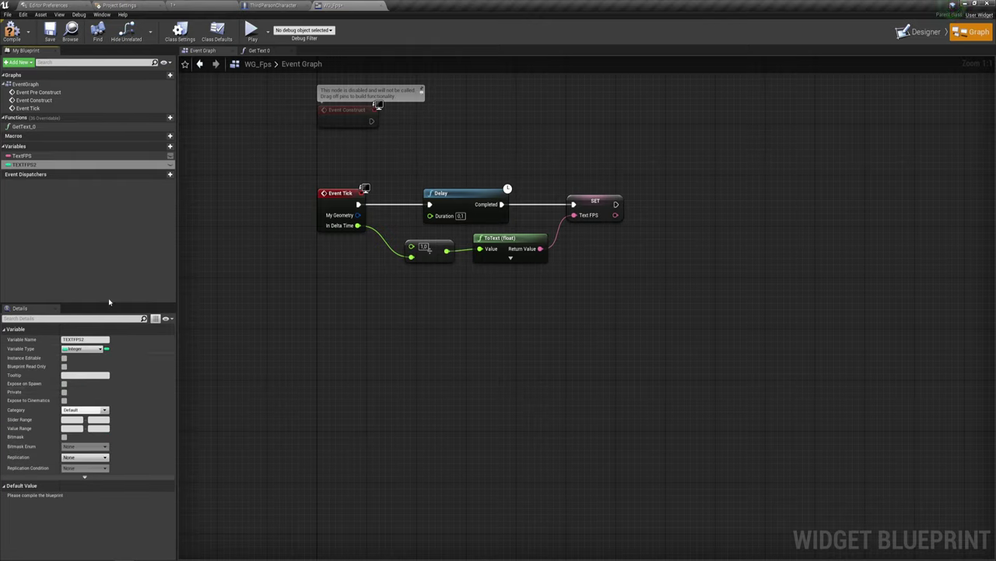
left_click(101, 248)
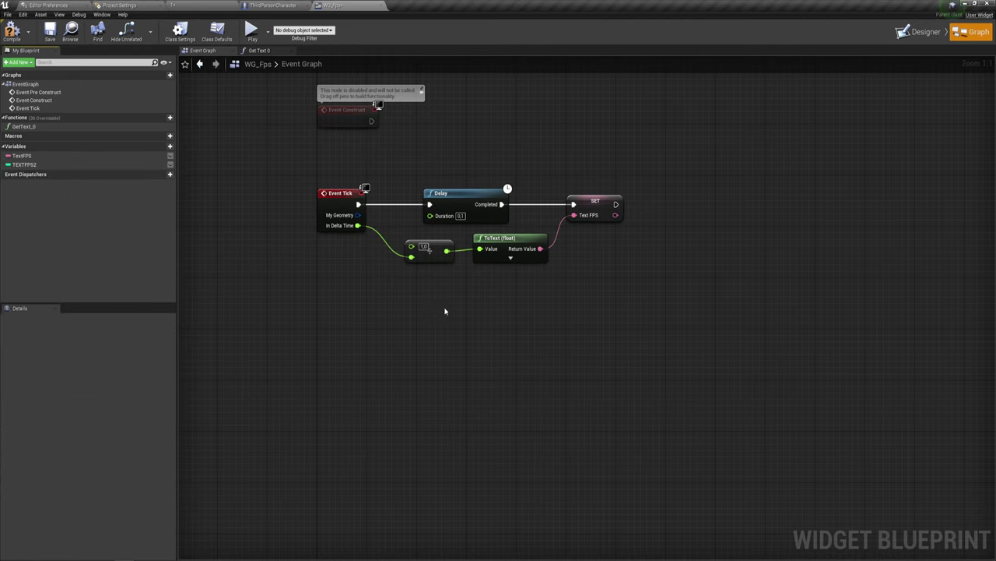
right_click_drag(445, 311, 398, 313)
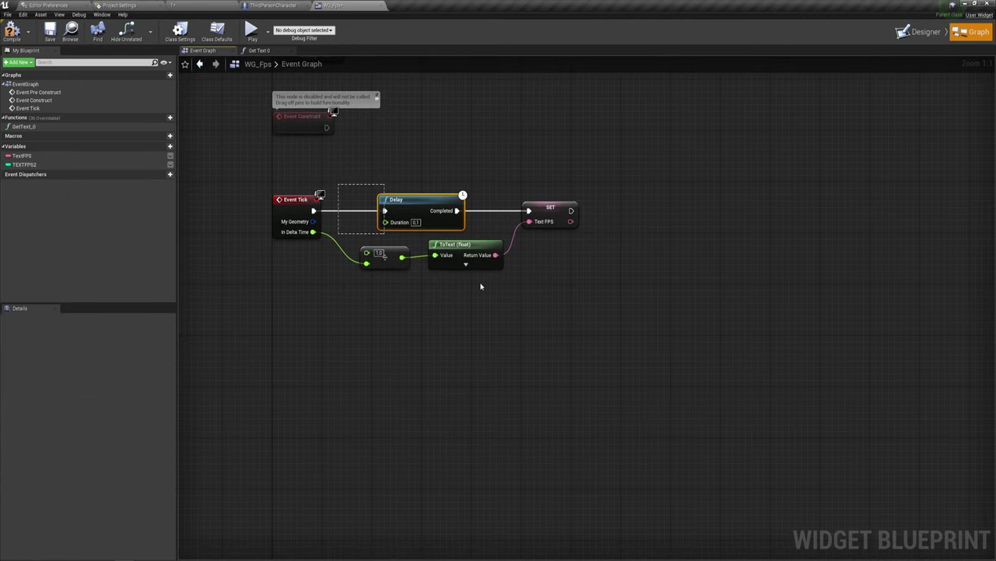
Step: Wrap the Delay, ToText and SET Text FPS nodes in a comment titled 1
left_click_drag(336, 189, 537, 260)
key("c")
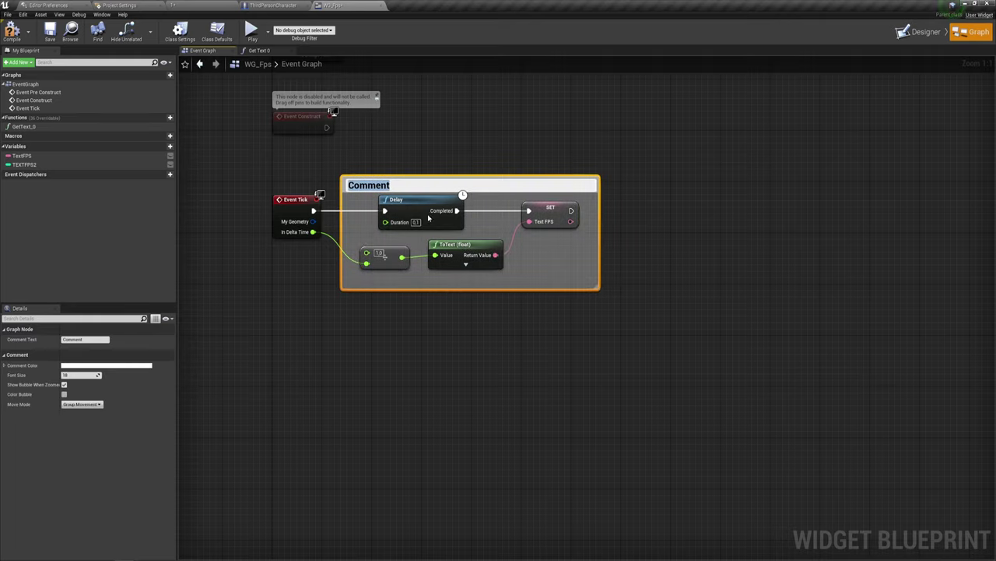
type("1")
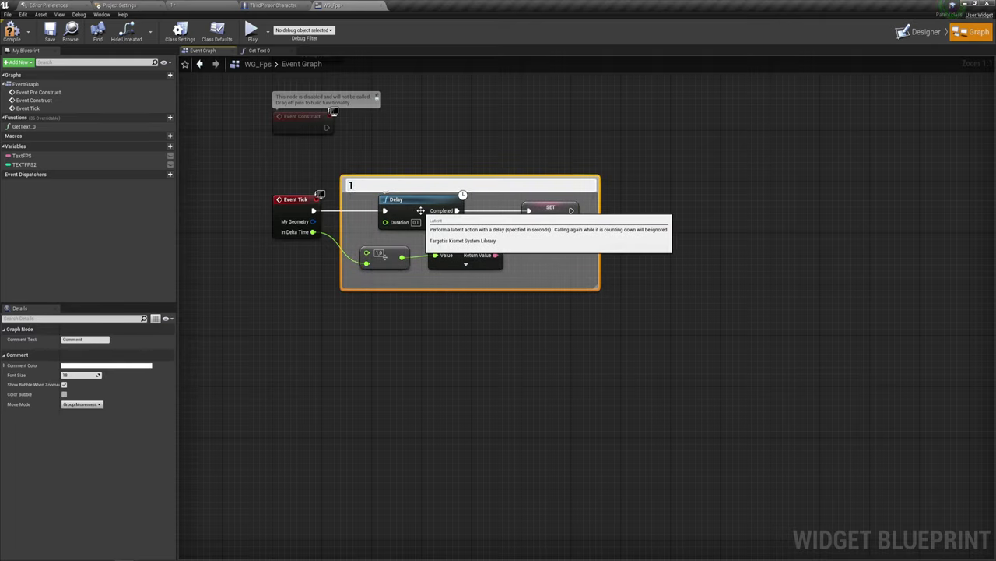
key("Return")
left_click_drag(426, 187, 514, 97)
Step: Disconnect Event Tick's execution and In Delta Time wires from the old chain
left_click(313, 210, "alt")
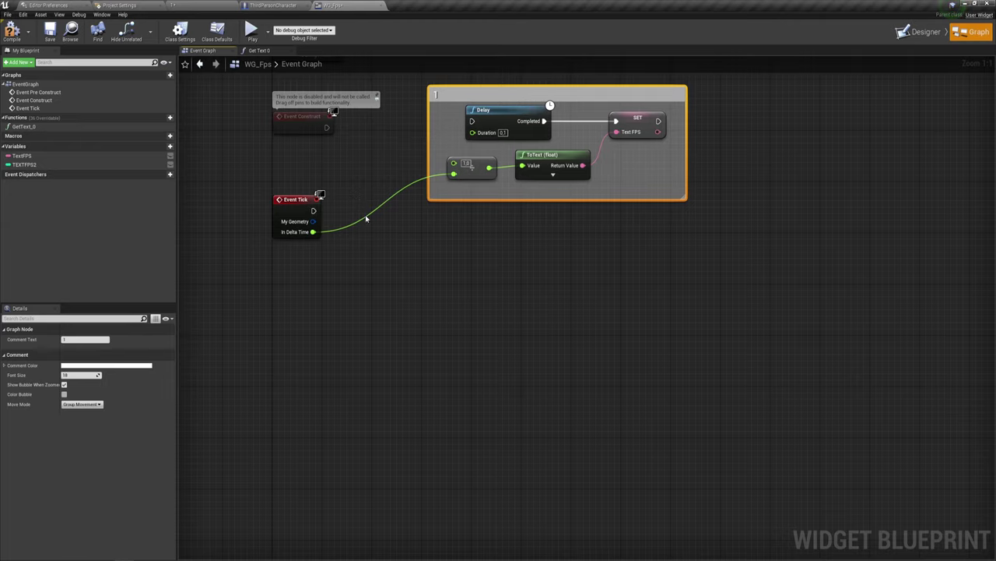
left_click(366, 218, "alt")
left_click_drag(492, 98, 467, 73)
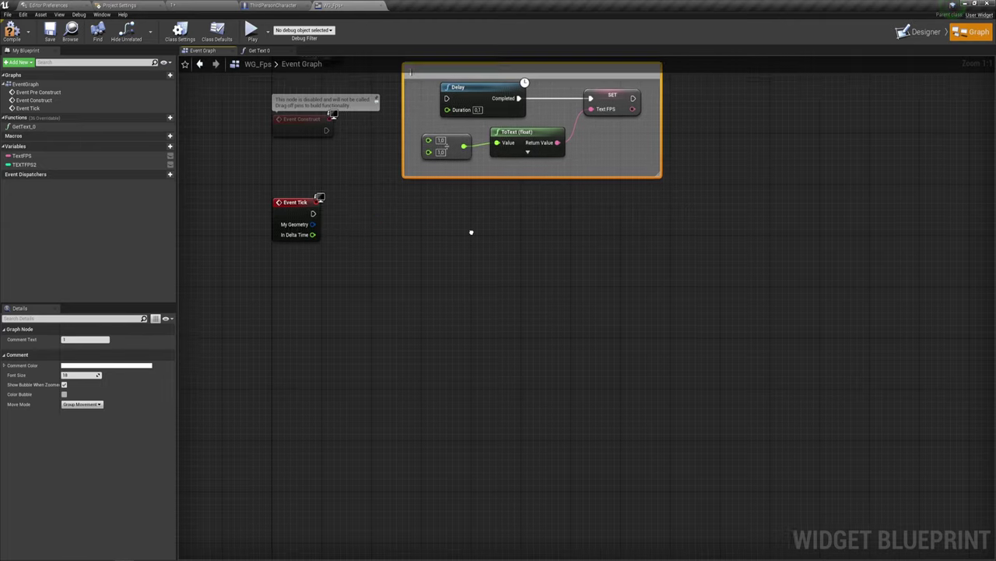
right_click_drag(471, 232, 452, 273)
Step: Duplicate the old Delay node and place the copy beside Event Tick
left_click_drag(399, 160, 549, 198)
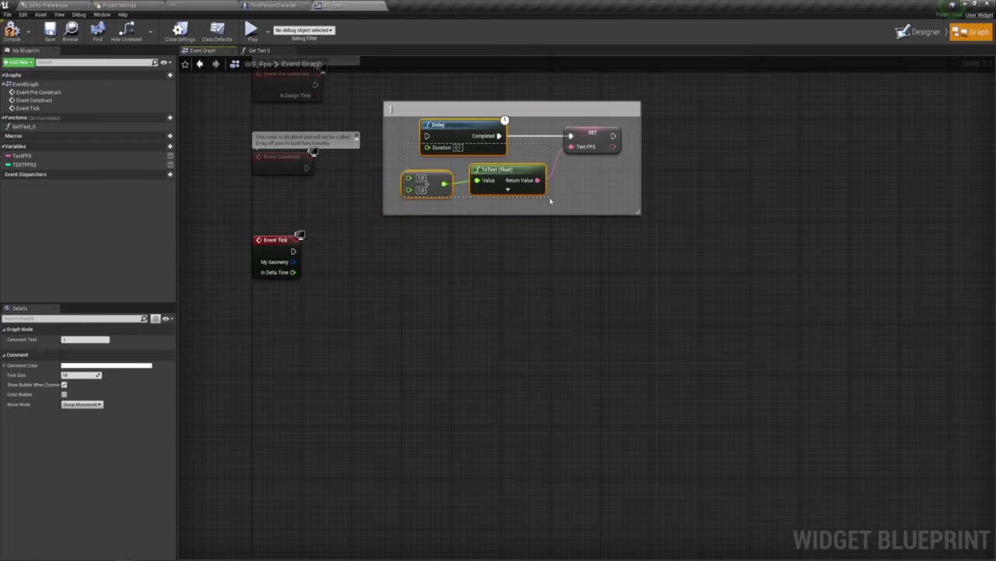
left_click(467, 133)
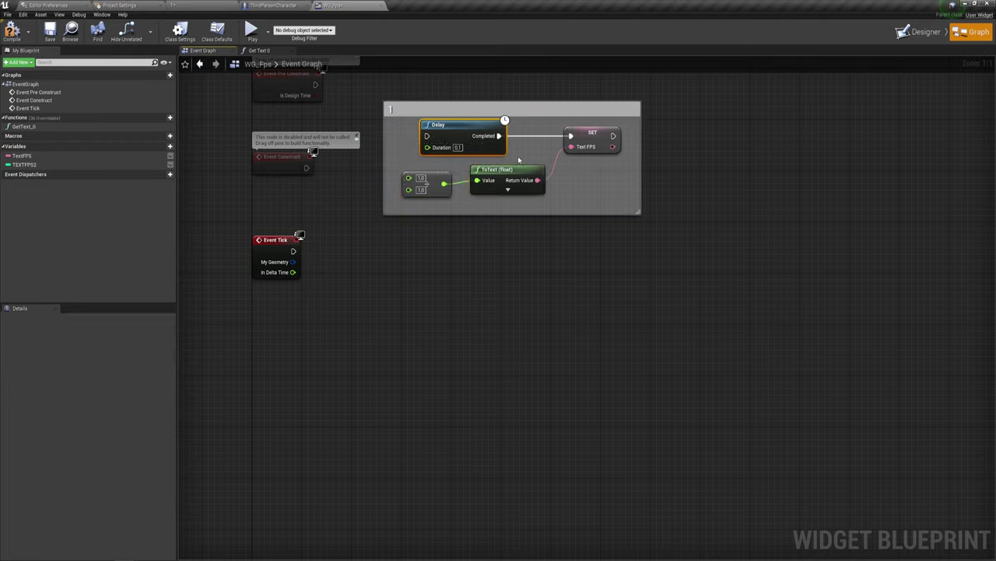
key("ctrl+c")
key("ctrl+v")
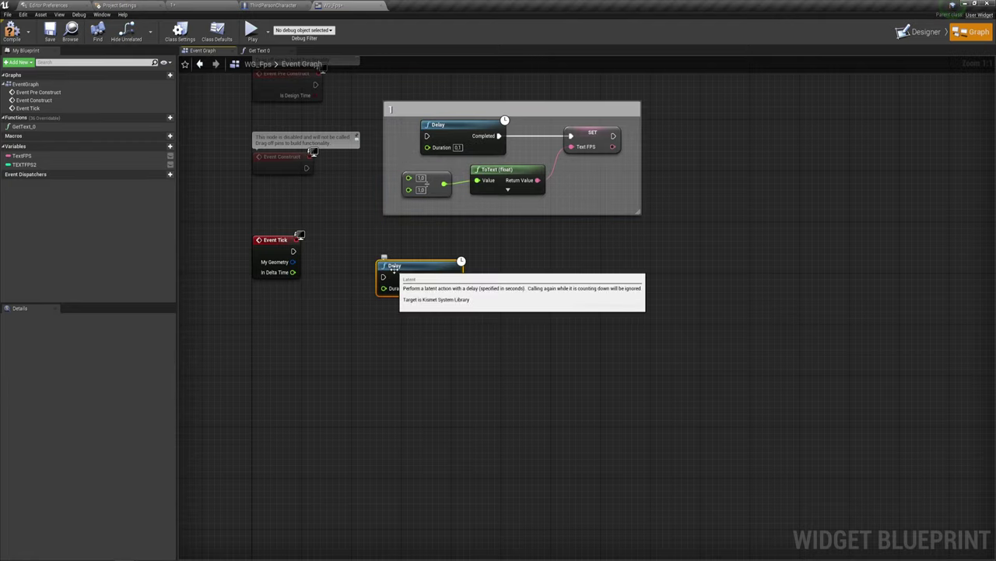
mouse_move(382, 262)
left_mouse_down()
mouse_move(349, 240)
mouse_move(352, 250)
left_mouse_up()
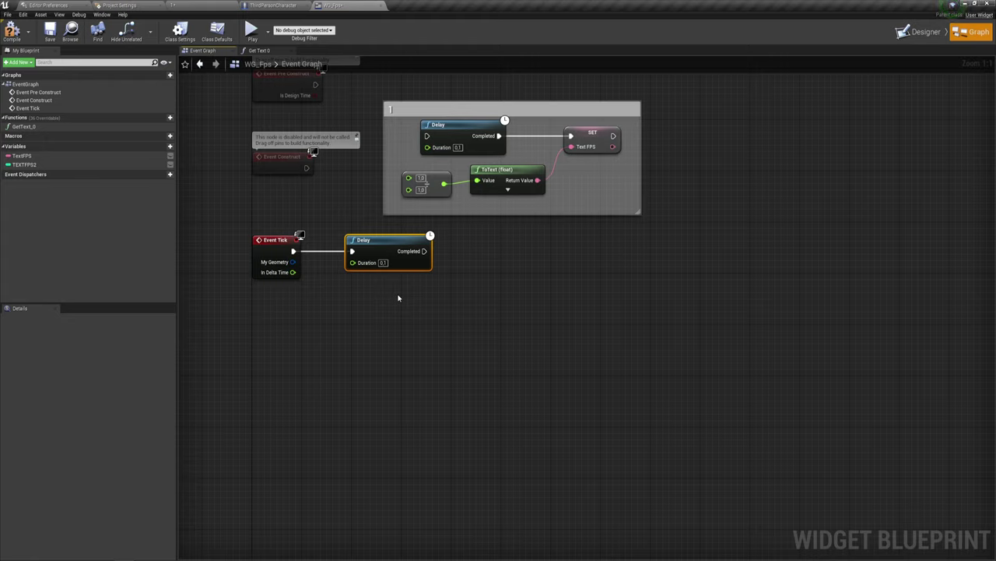
Step: Duplicate the division node and place the copy below the new Delay
left_click(441, 178)
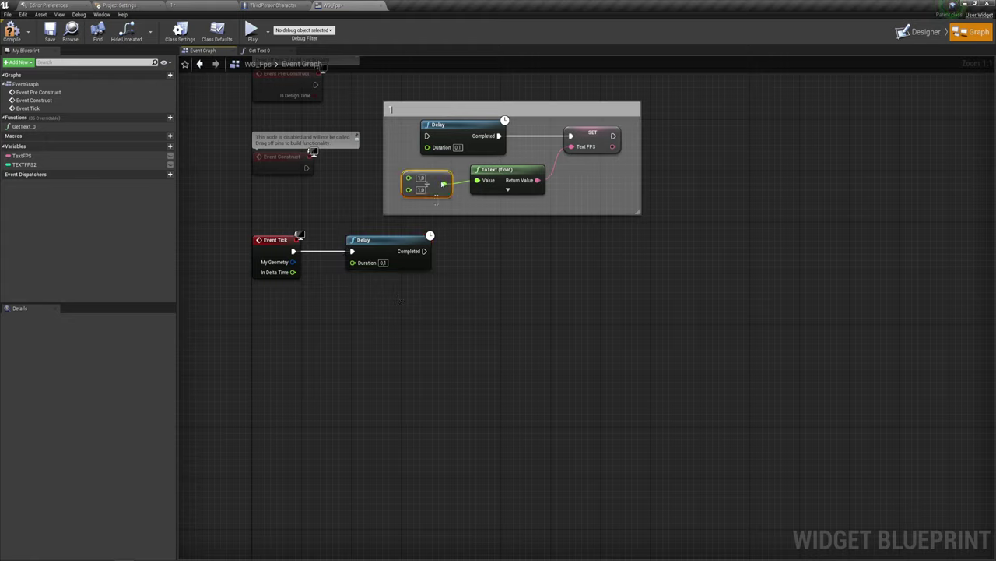
key("ctrl+c")
key("ctrl+v")
mouse_move(392, 278)
left_mouse_down()
mouse_move(367, 293)
mouse_move(292, 271)
left_mouse_up()
right_click_drag(460, 312, 429, 278)
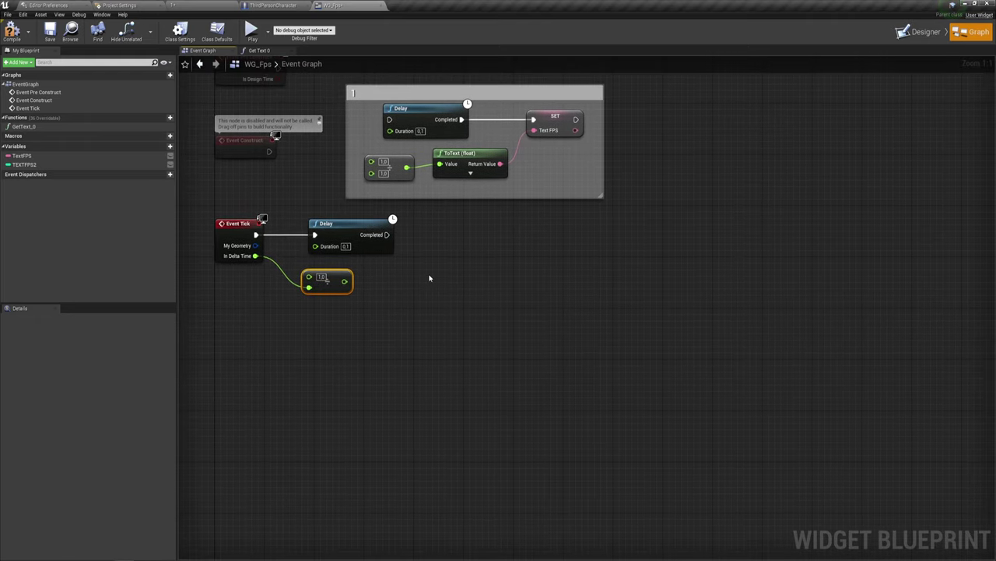
Step: Add a SET TEXTFPS2 node after the Delay and start wiring from the division result
mouse_move(23, 164)
left_mouse_down()
mouse_move(389, 235)
mouse_move(538, 280)
left_mouse_up()
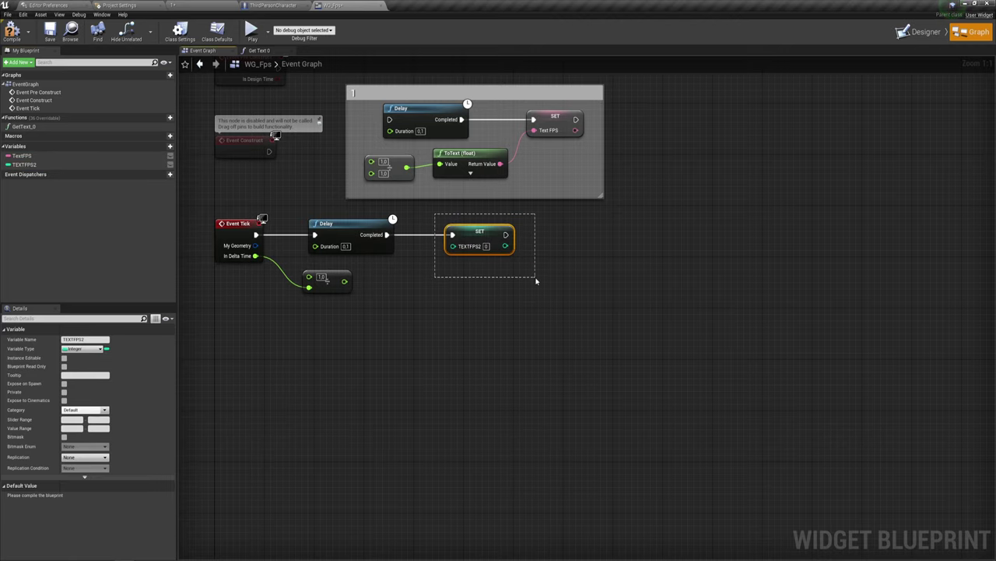
right_click_drag(487, 289, 535, 311)
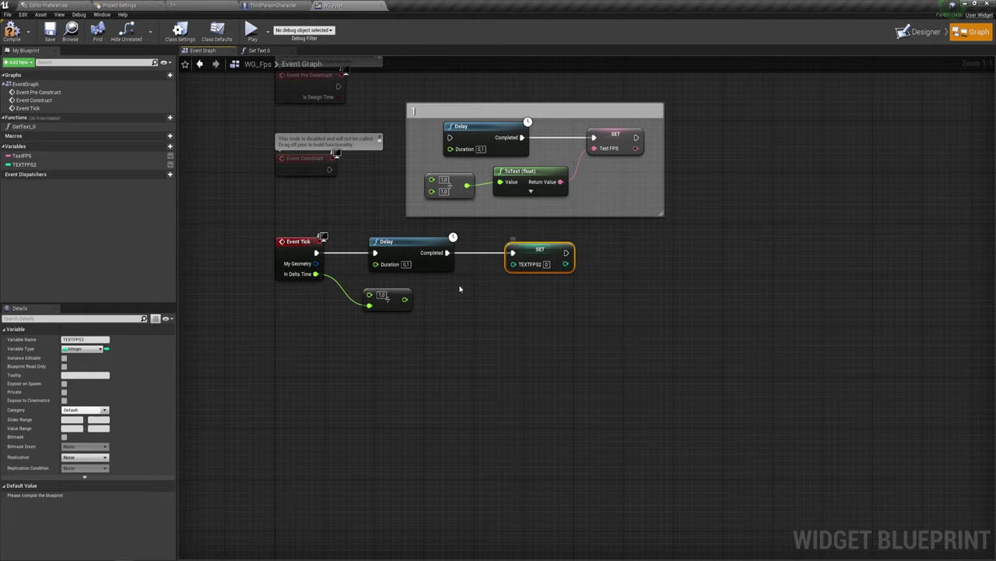
left_click_drag(404, 299, 439, 289)
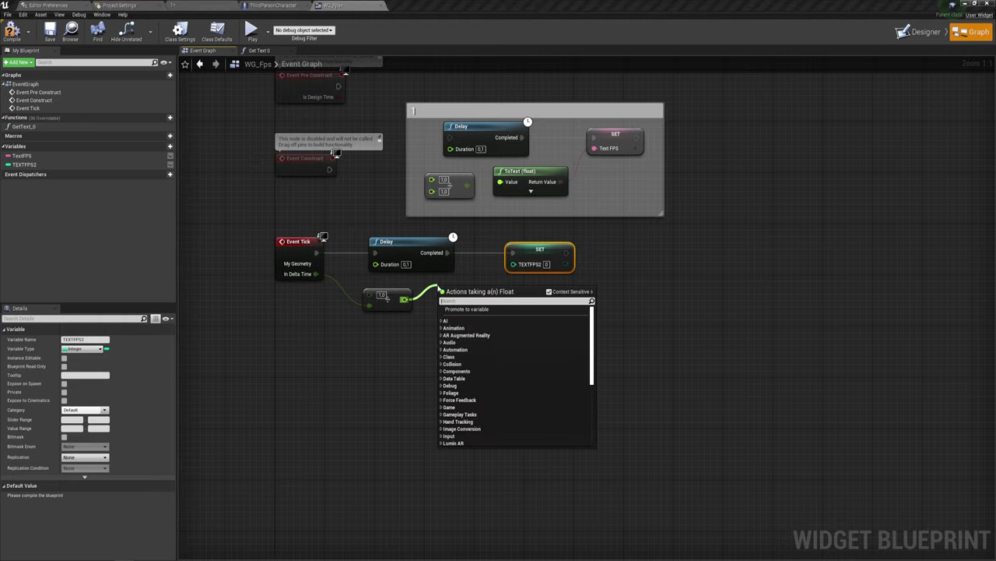
Step: Add a Truncate node converting the 1.0 ÷ In Delta Time result to an integer for SET TEXTFPS2
type("tr")
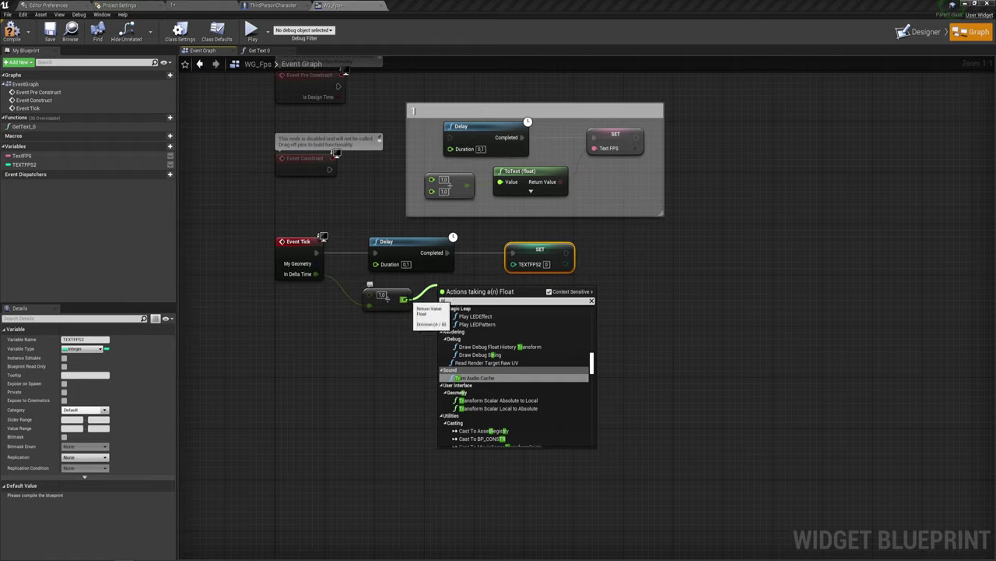
type("u")
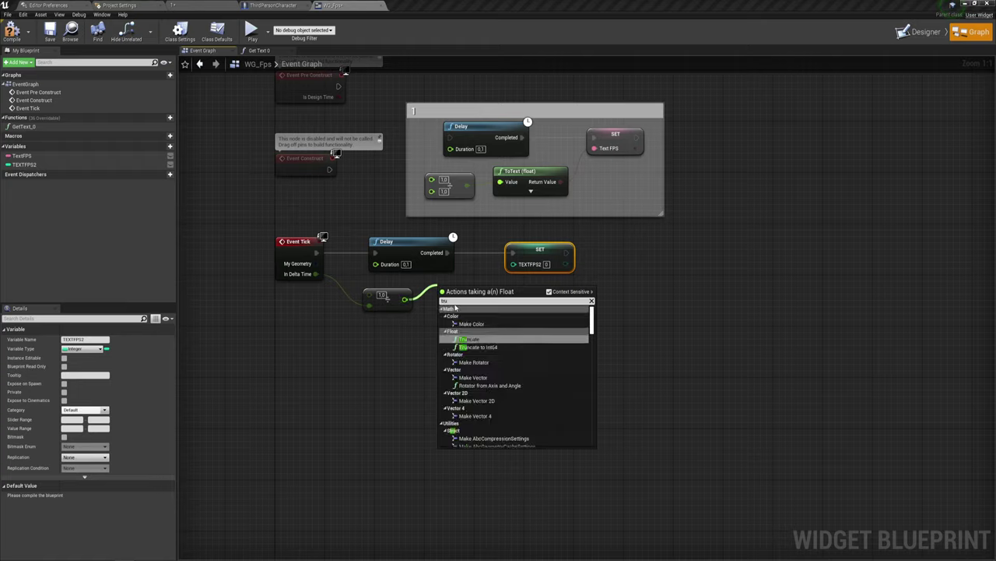
left_click(477, 340)
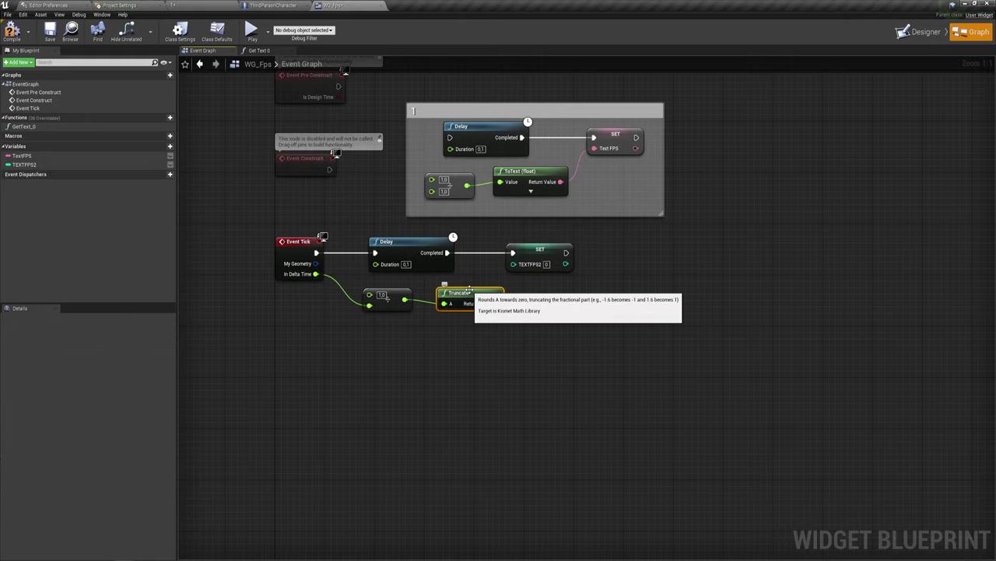
mouse_move(468, 293)
left_mouse_down()
mouse_move(463, 286)
mouse_move(513, 263)
left_mouse_up()
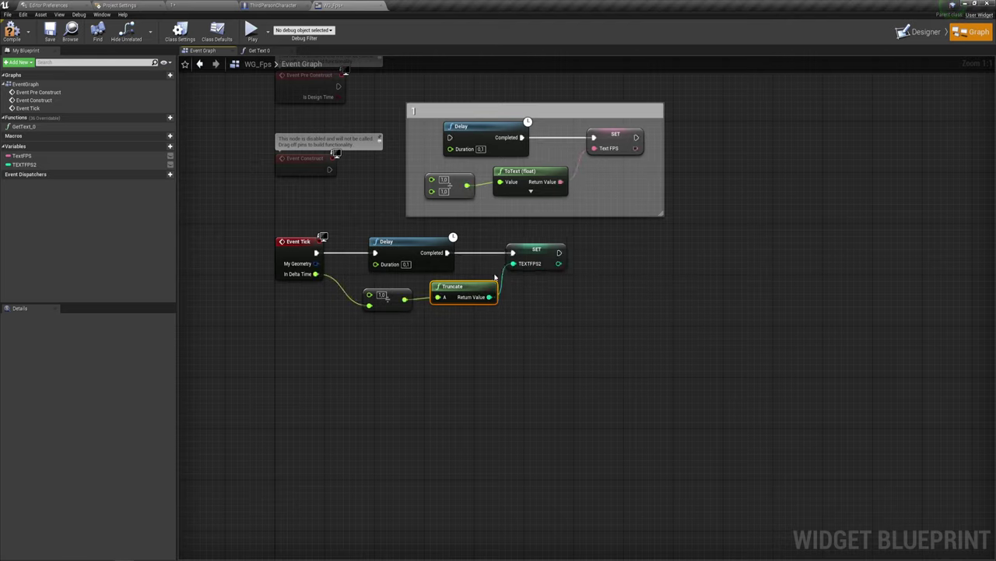
right_click_drag(525, 327, 576, 333)
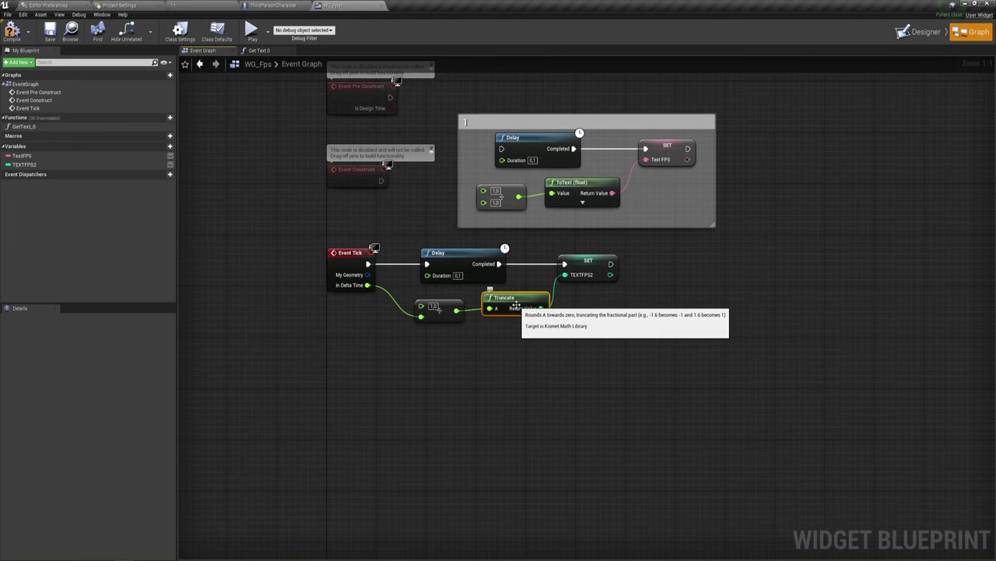
left_click_drag(491, 326, 564, 296)
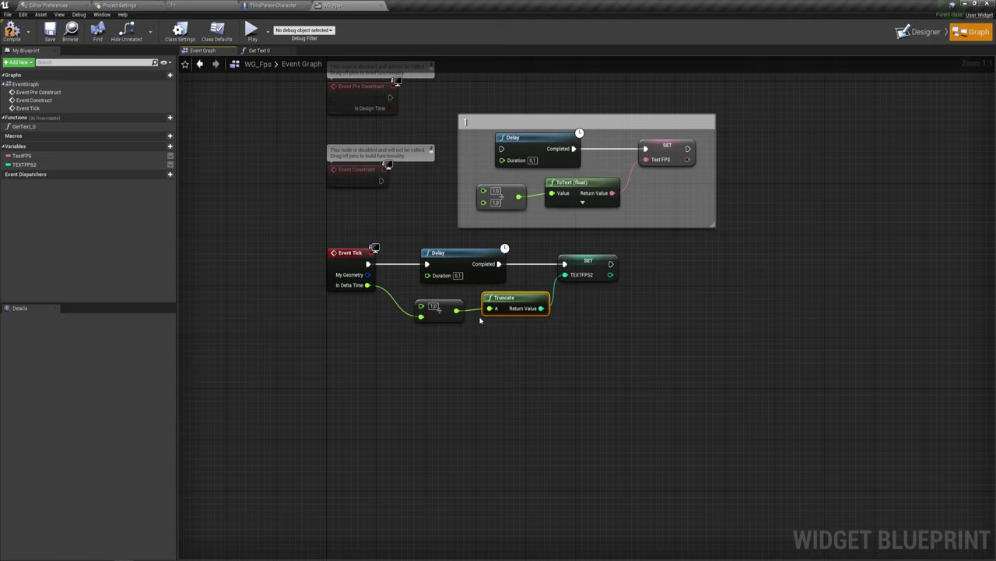
left_click(597, 323)
Step: Open the GetText_0 binding function graph
left_click(27, 126)
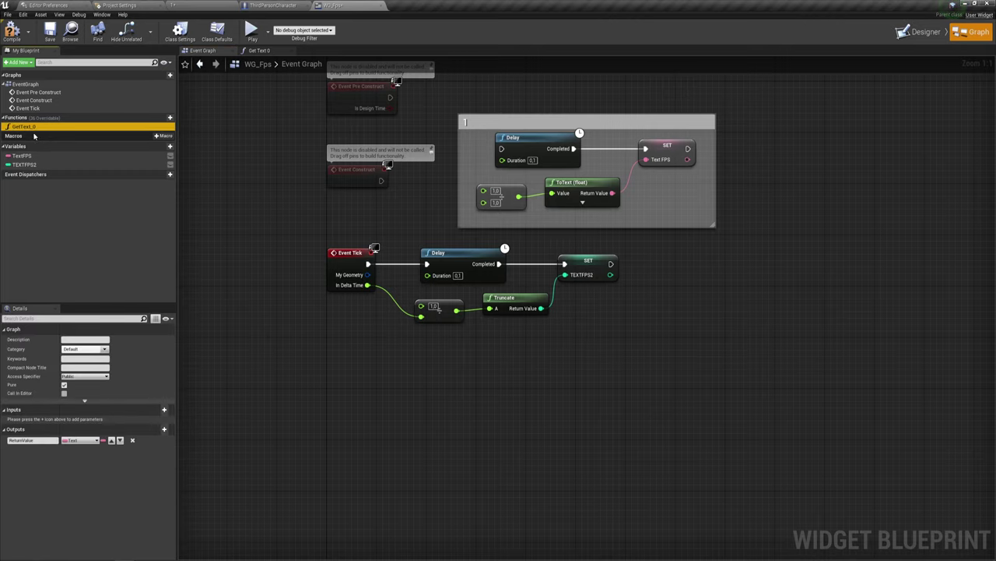
left_click(269, 50)
scroll(390, 218, "up", 1)
scroll(432, 229, "up", 3)
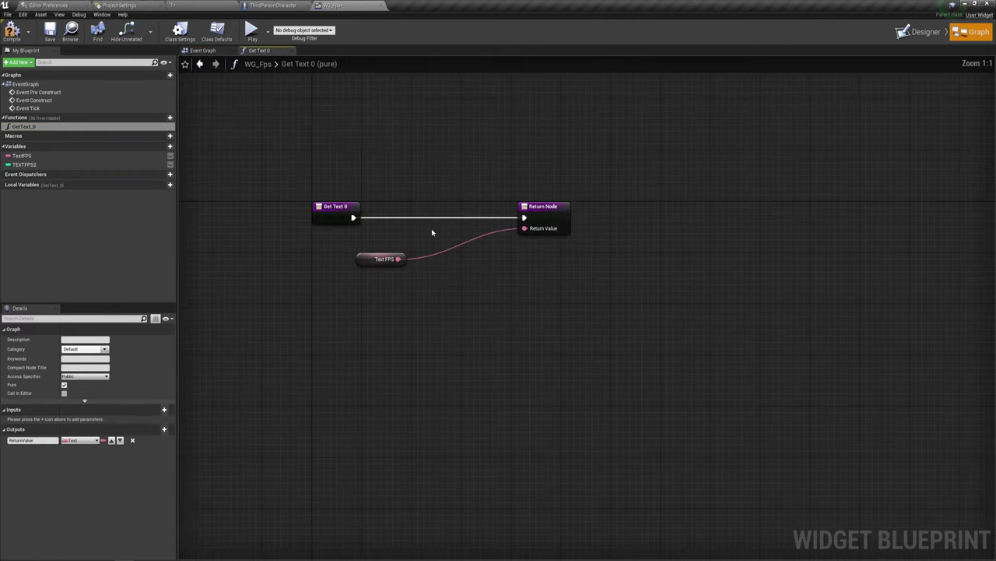
Step: Break the Text FPS wire to Return Value and move the Text FPS node aside
mouse_move(432, 232)
right_mouse_down()
mouse_move(465, 231)
mouse_move(443, 247)
right_mouse_up()
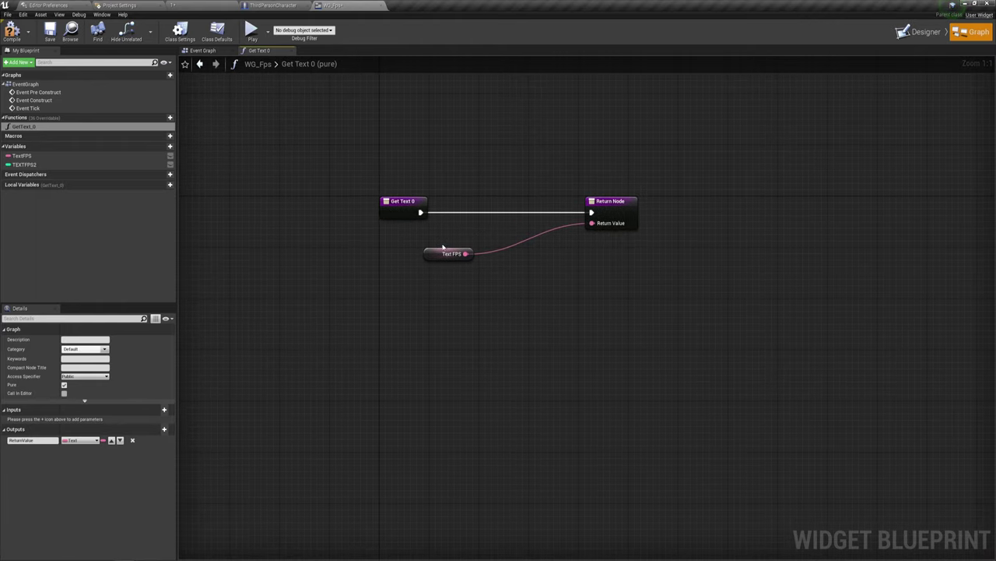
left_click(443, 250)
left_click_drag(430, 258, 549, 298)
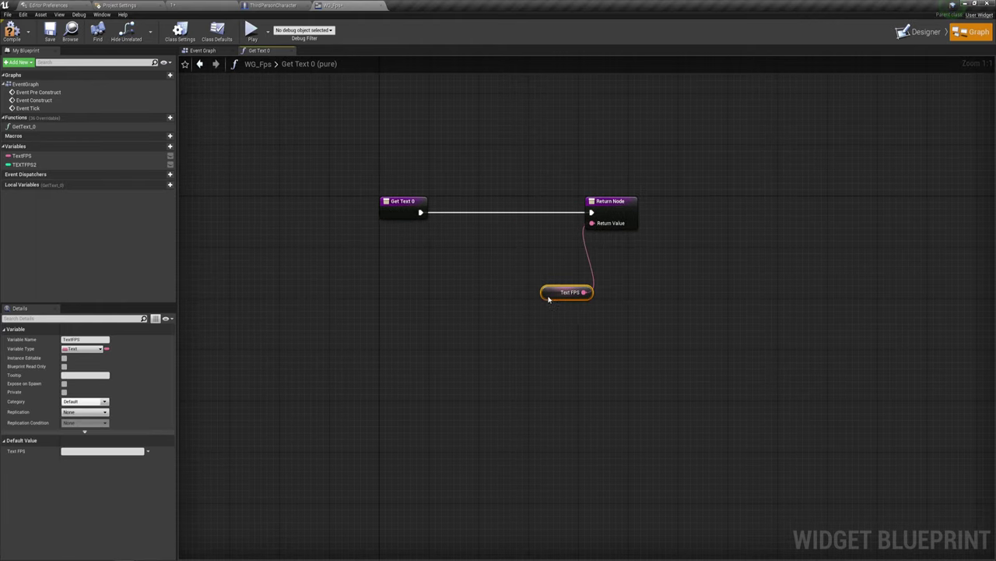
scroll(545, 297, "down", 1)
left_click(585, 234, "alt")
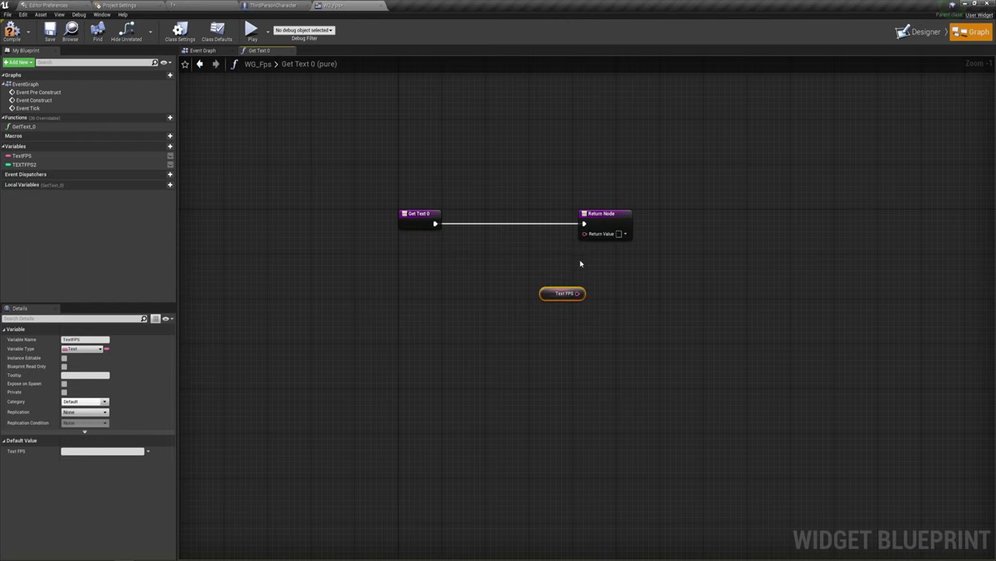
left_click_drag(560, 293, 463, 394)
right_click_drag(494, 312, 534, 302)
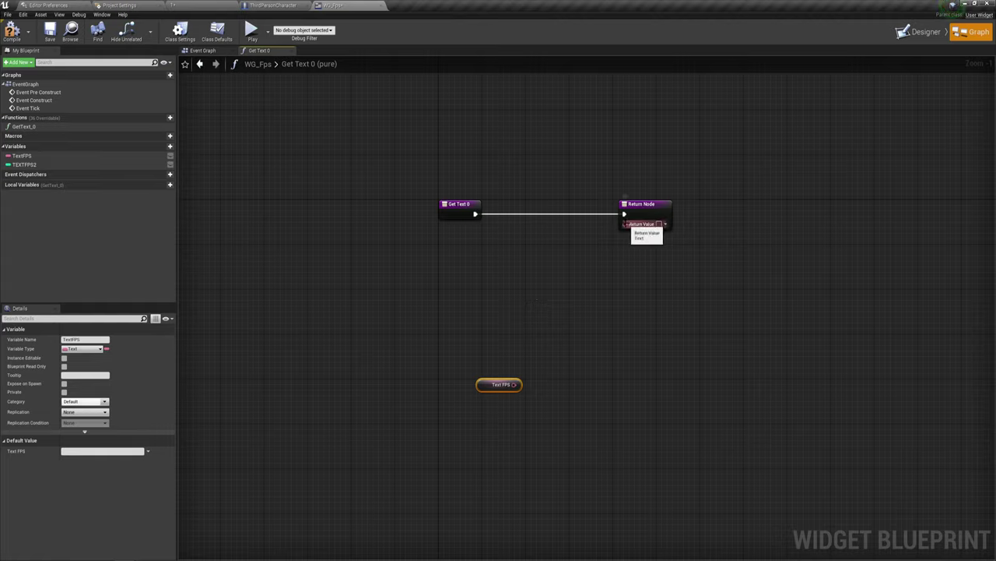
Step: Add a Format Text node to Return Value with the pattern 'FPS: {FPS_int}'
left_click_drag(625, 224, 535, 255)
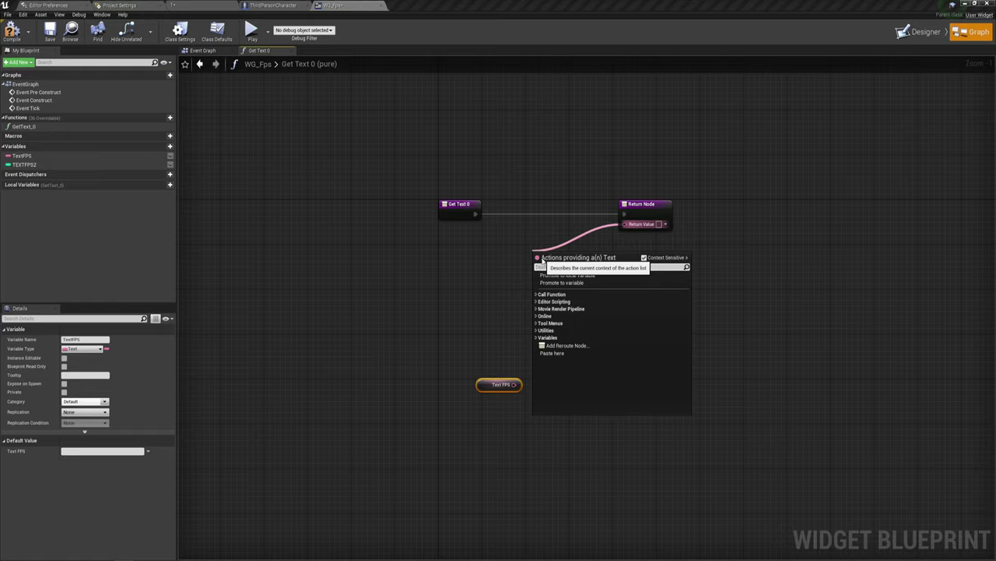
type("formate")
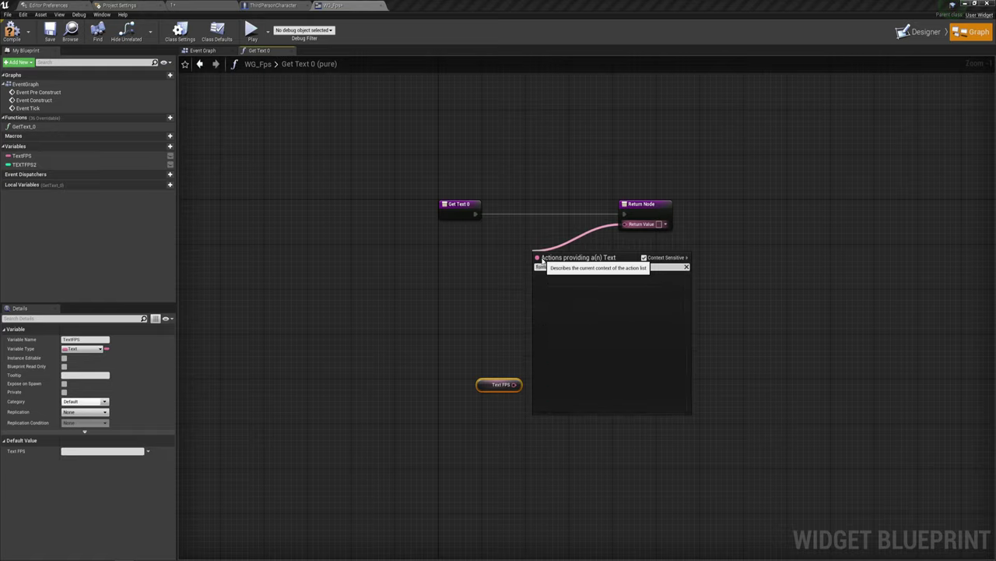
key("BackSpace")
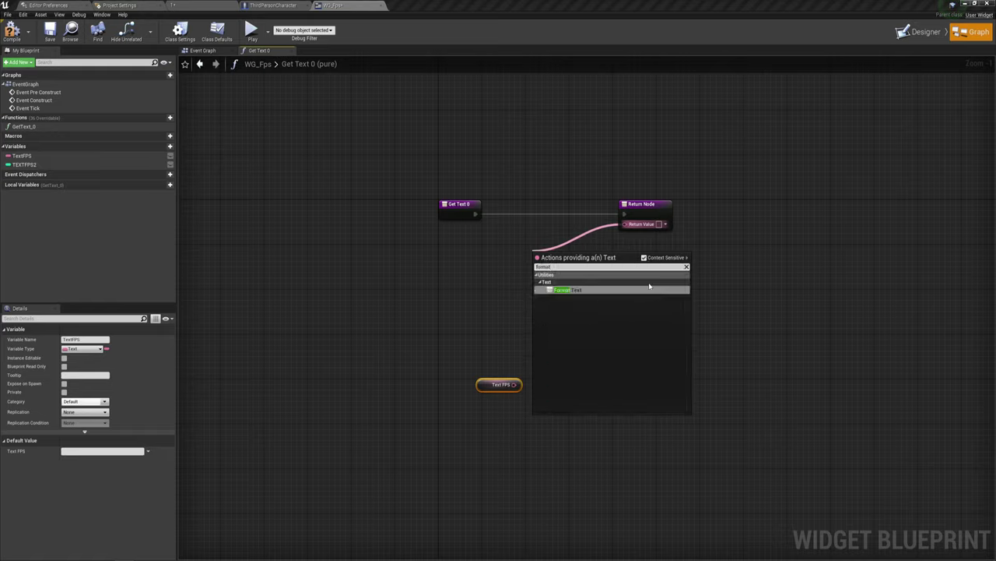
left_click(578, 288)
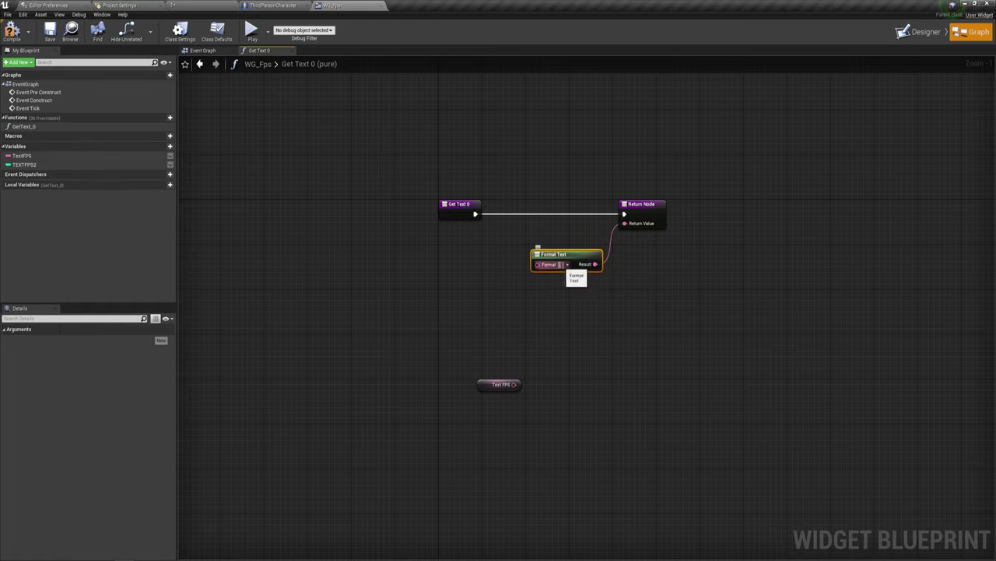
type("FPS")
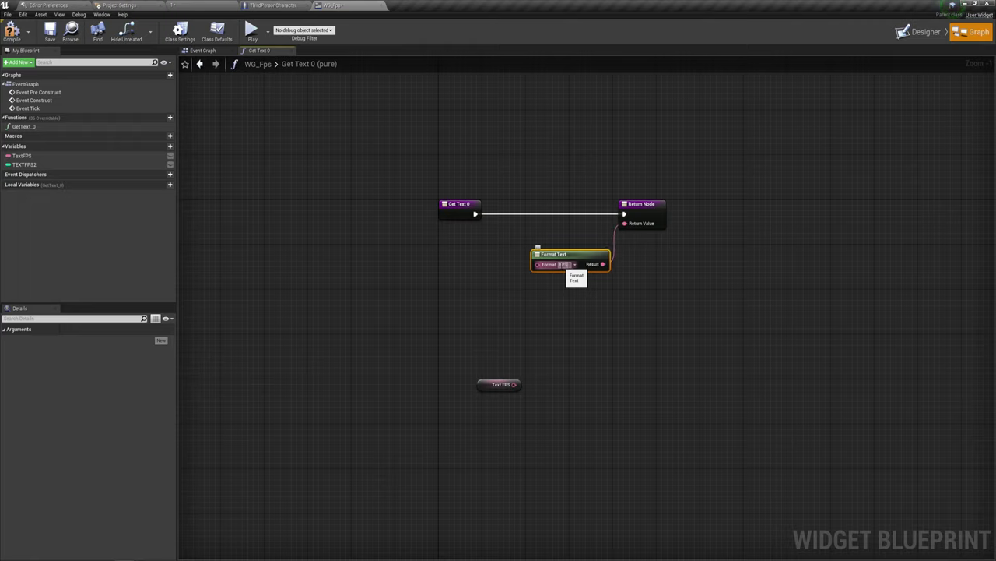
type("}")
type(" F")
type("P")
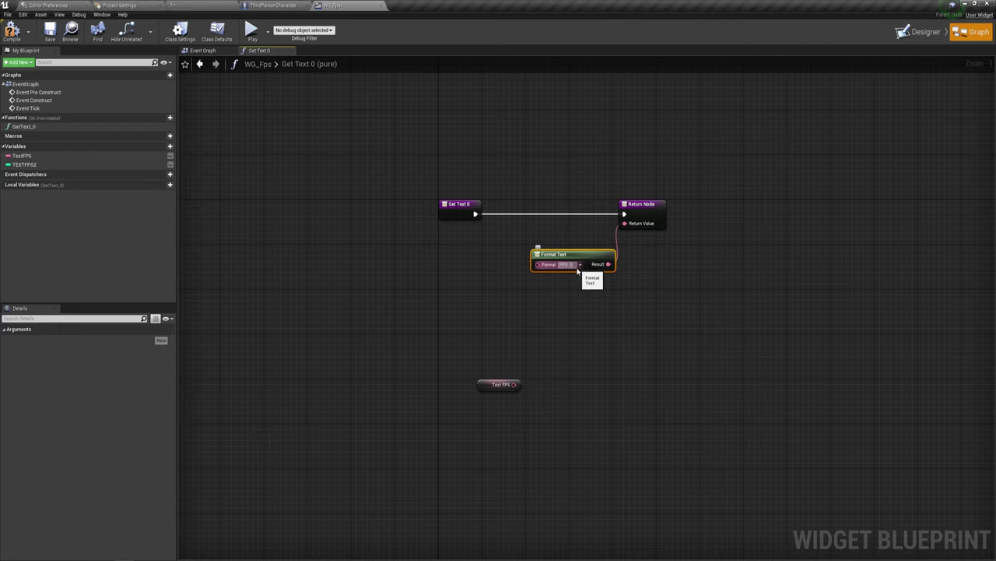
scroll(583, 271, "up", 1)
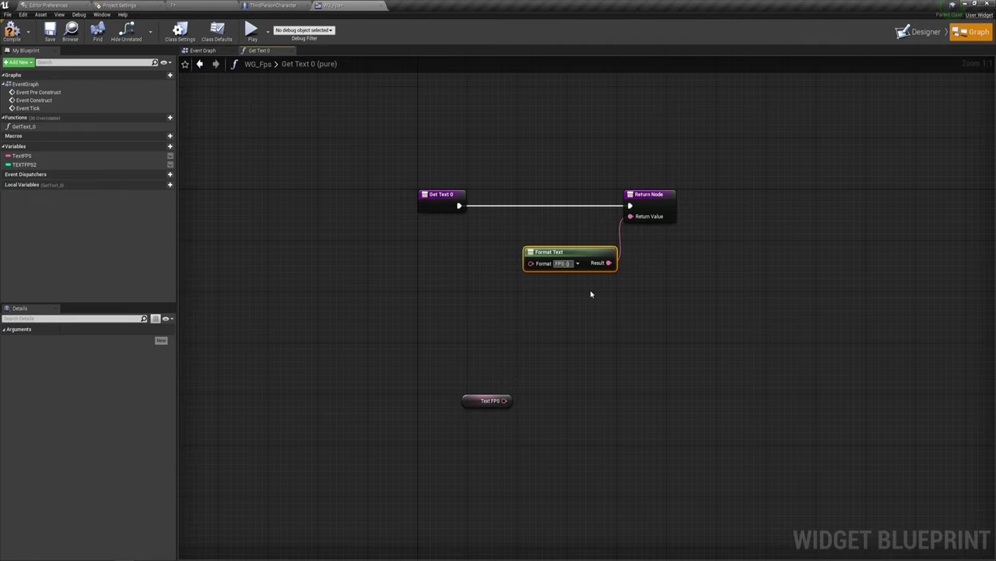
type("FPS")
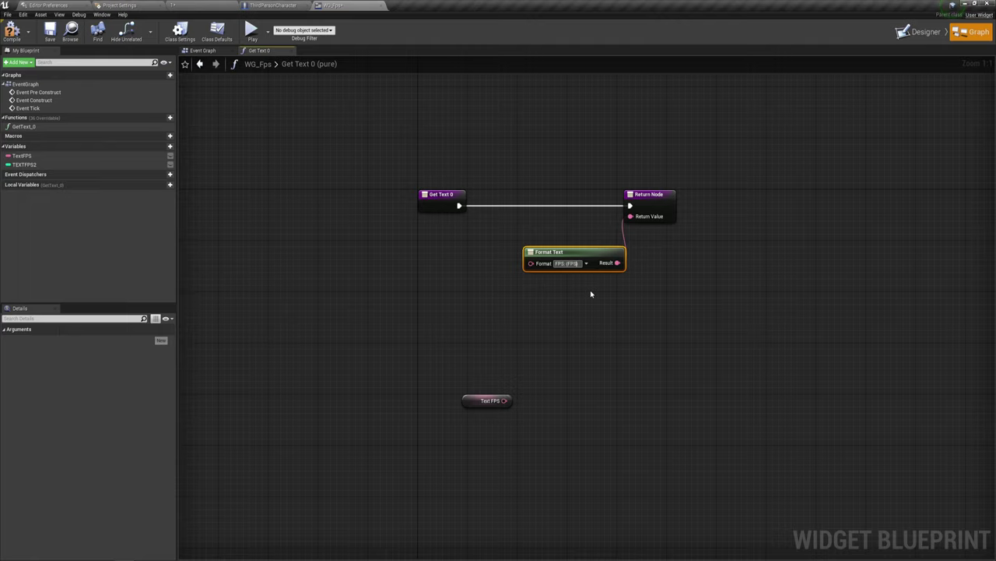
type(".")
type("int")
key("Return")
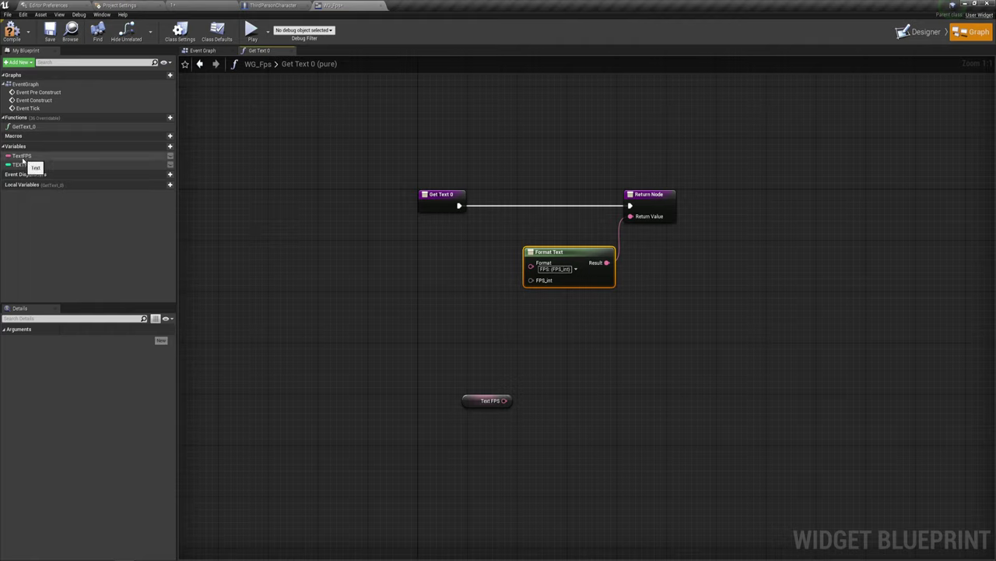
Step: Plug TEXTFPS2 into FPS_int, compile the widget, and return to ThirdPersonCharacter
mouse_move(22, 165)
left_mouse_down()
mouse_move(16, 152)
mouse_move(456, 278)
mouse_move(532, 280)
left_mouse_up()
mouse_move(432, 253)
left_mouse_down()
mouse_move(496, 296)
mouse_move(473, 285)
left_mouse_up()
left_click(514, 326)
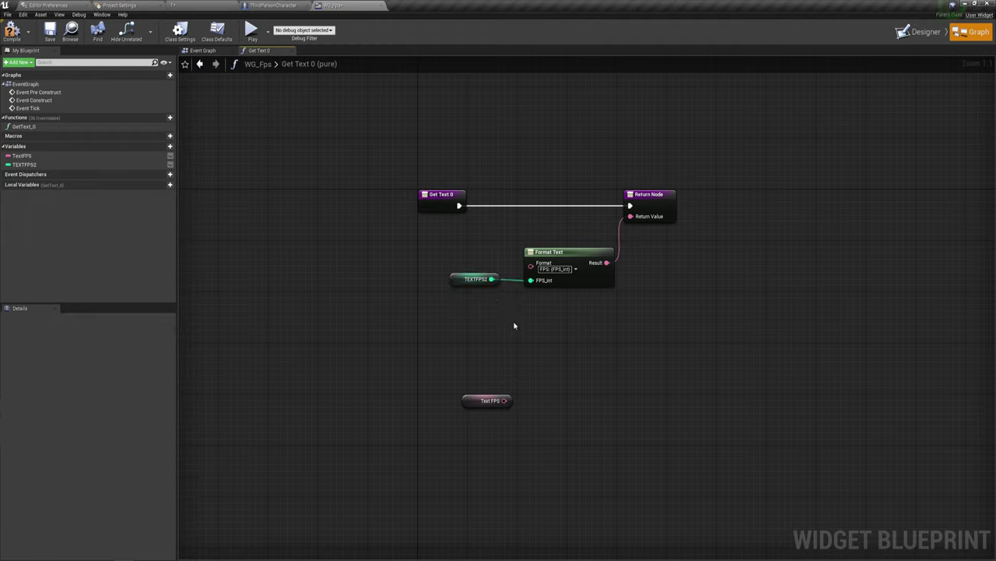
left_click(12, 31)
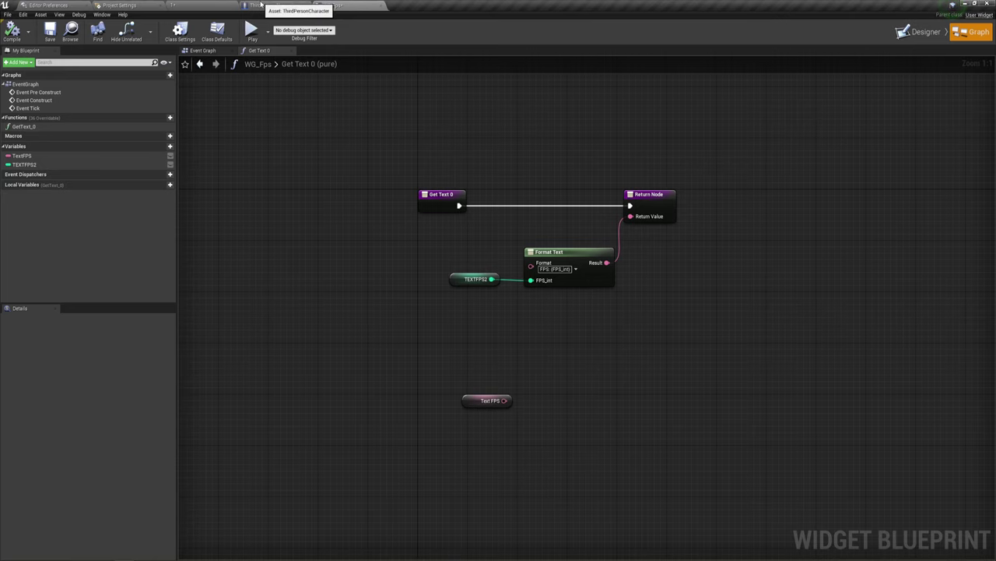
left_click(273, 6)
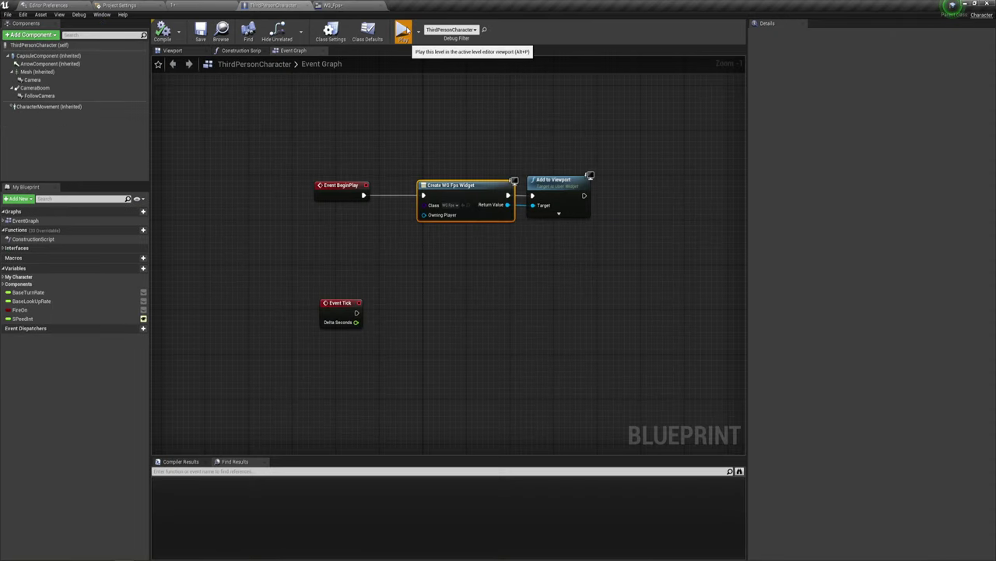
left_click(412, 35)
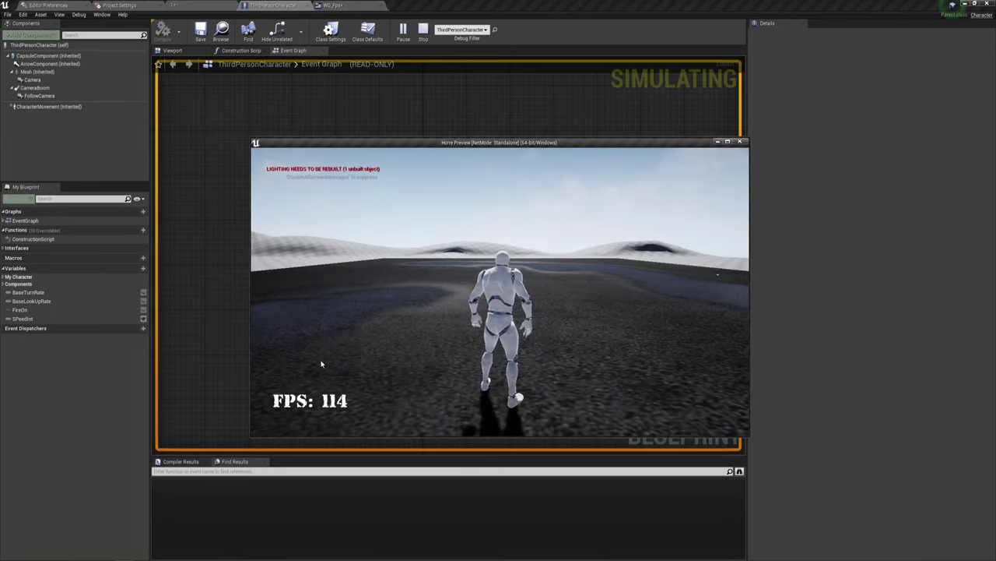
left_click(371, 400)
key("w")
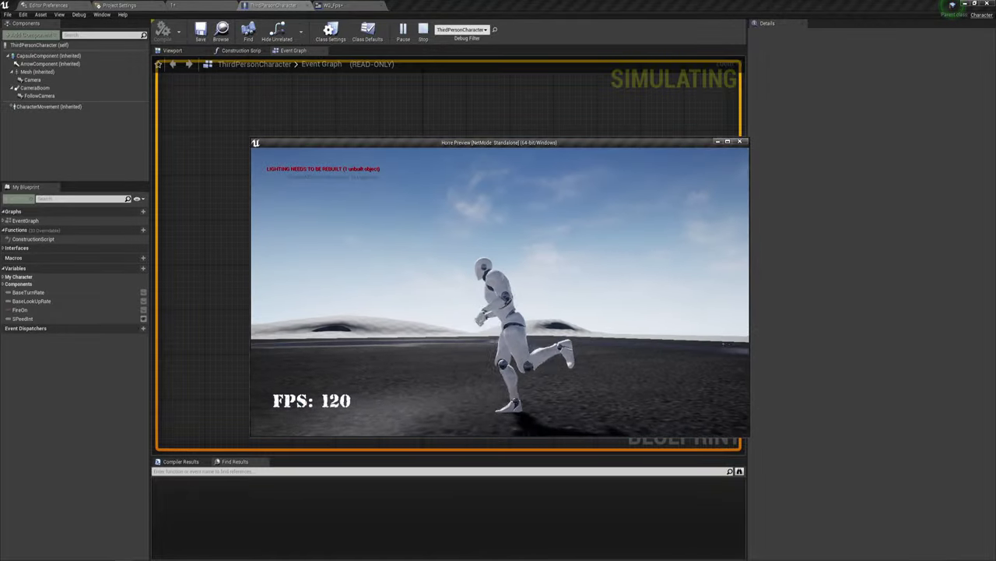
key("space")
key("space")
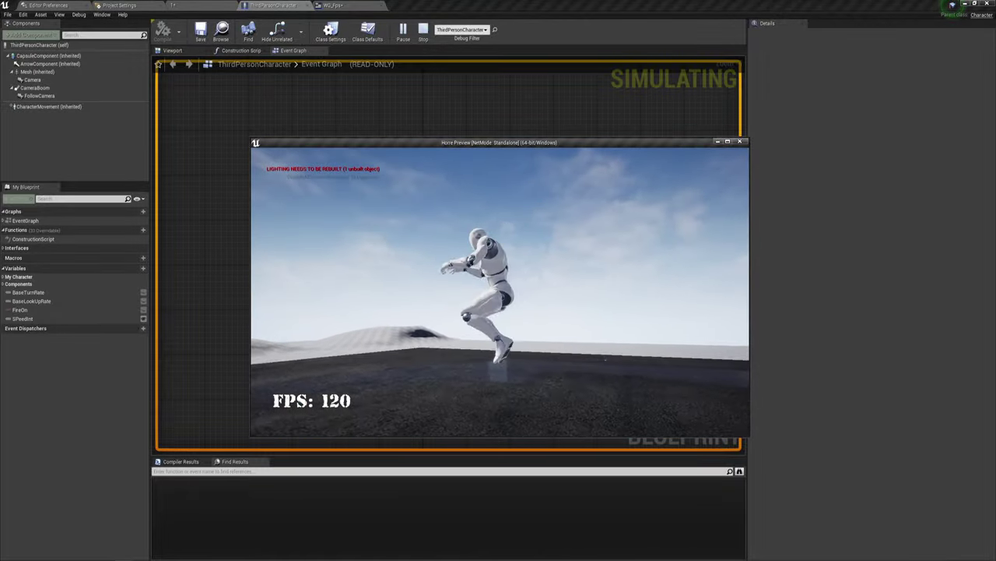
key("space")
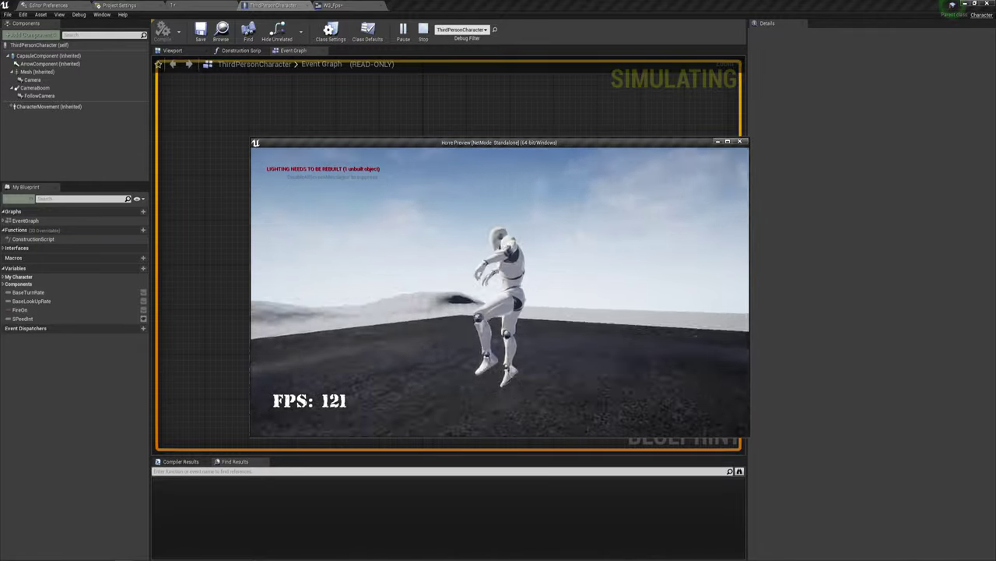
key("space")
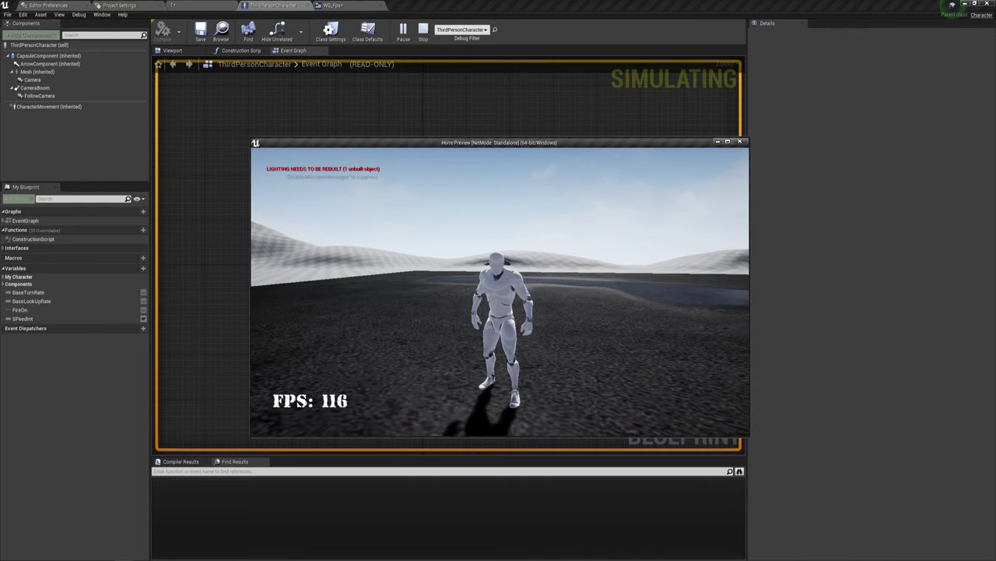
Step: Stop the play preview and show the WG_Fps widget's Event Graph
key("Escape")
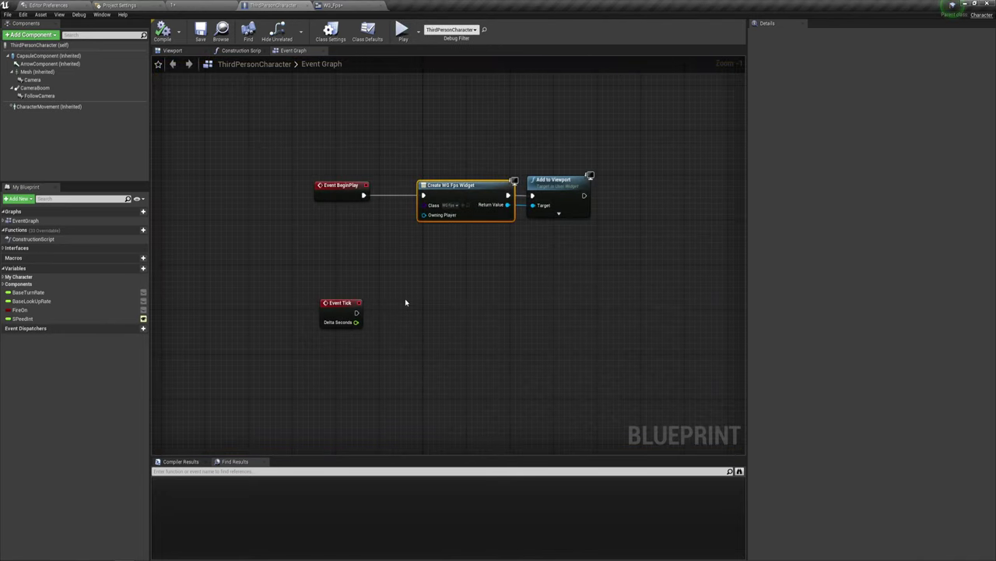
left_click(338, 5)
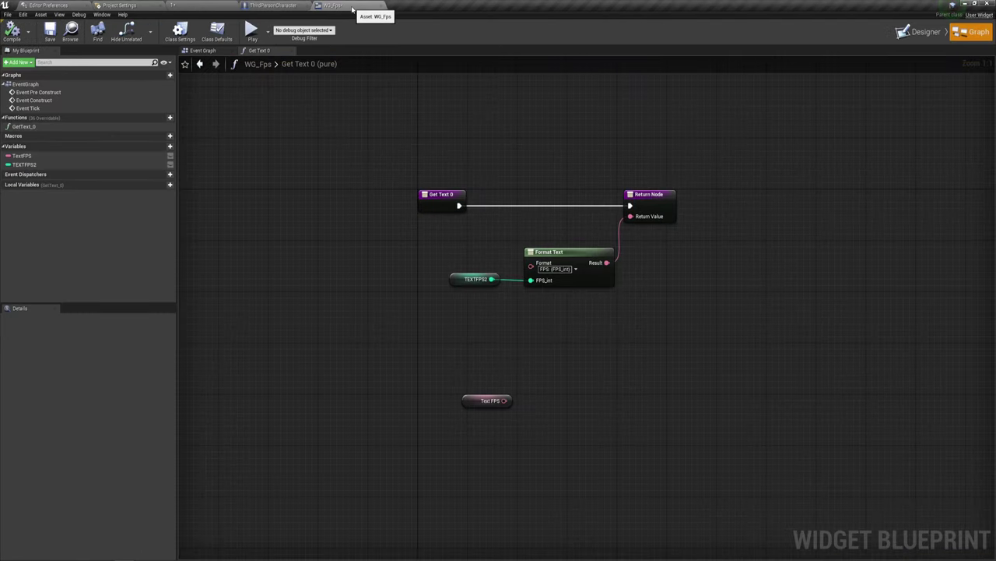
left_click(204, 50)
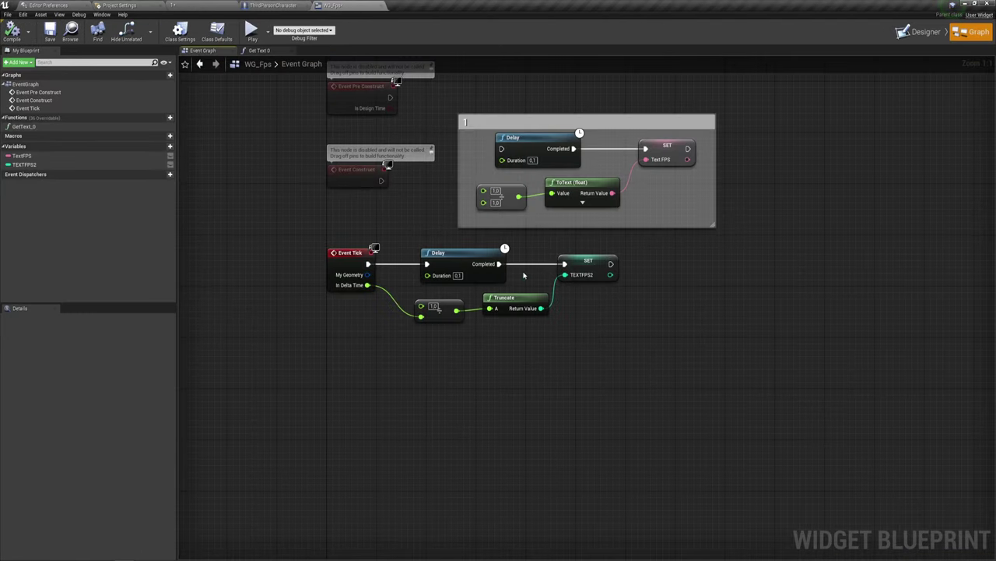